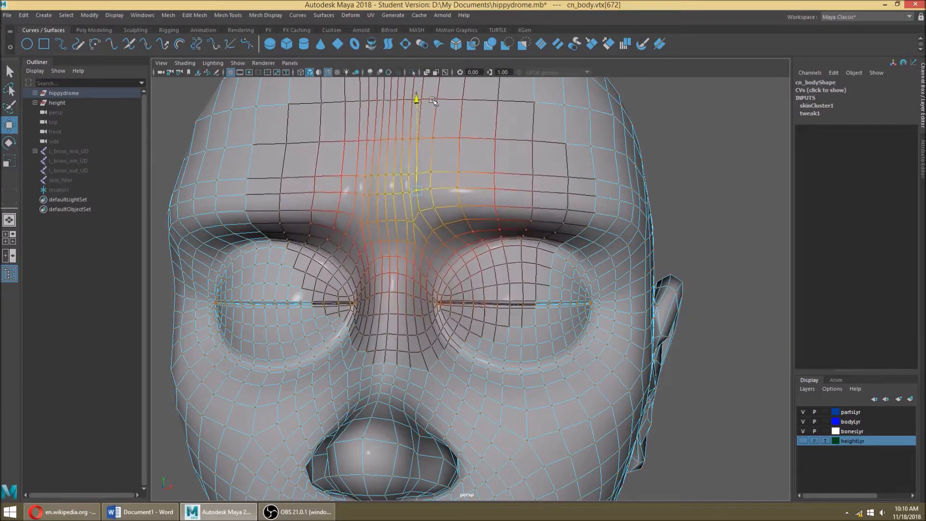
With soft selection off, select the upper eyelid's vertex loop, try shifting it sideways, and undo the shift.
left_click(486, 242)
double_click(502, 240, "shift")
left_click_drag(574, 247, 537, 250, "alt")
key("b")
scroll(291, 193, "up", 5)
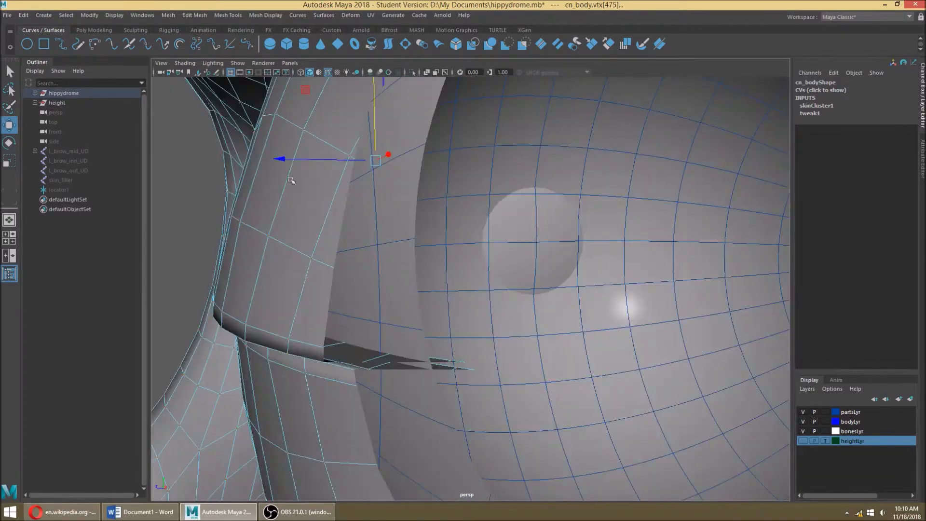
scroll(295, 179, "down", 3)
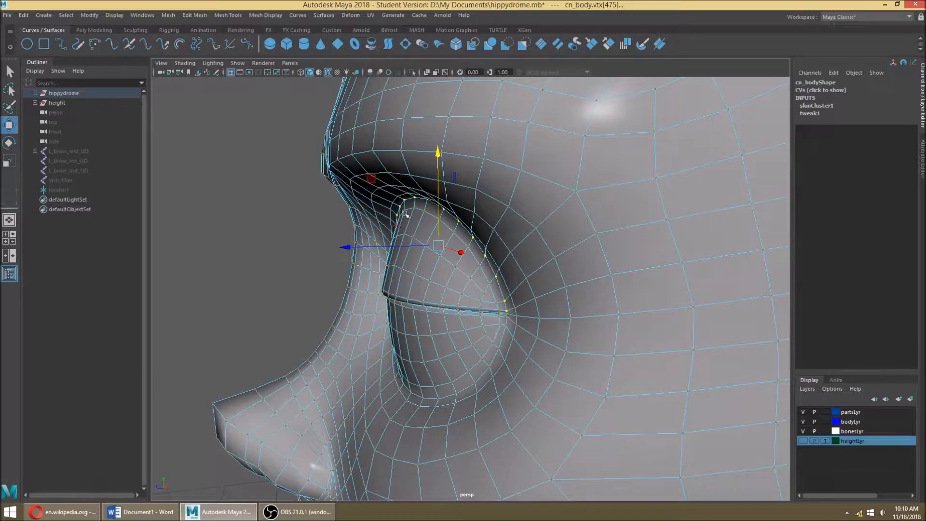
left_click_drag(411, 202, 582, 188, "alt")
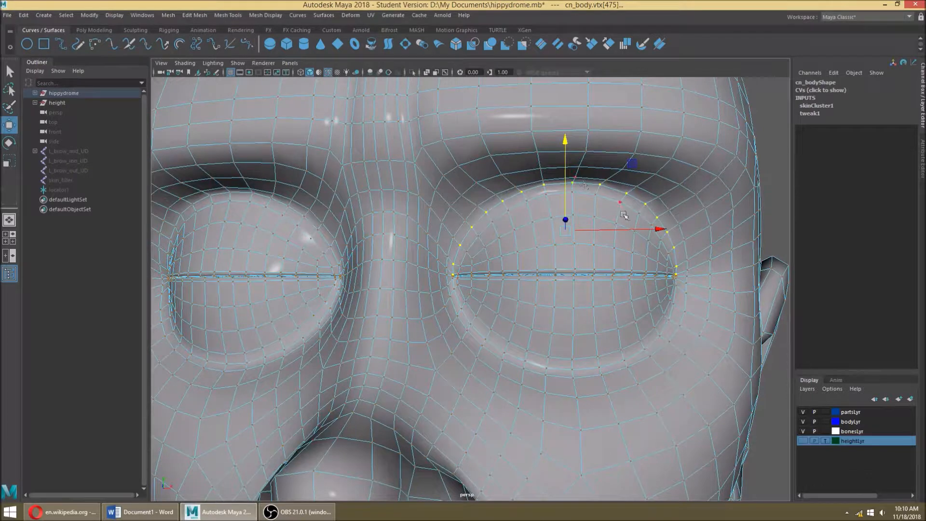
left_click_drag(656, 229, 650, 229)
key("ctrl+z")
Try shifting the inner brow sideways from one vertex with soft selection on, then undo the move.
left_click(411, 116)
key("b")
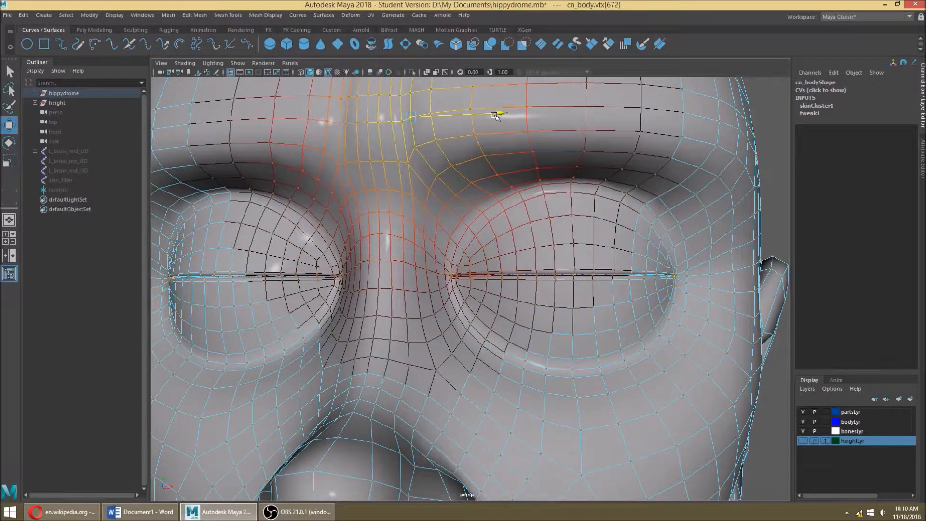
left_click_drag(495, 116, 432, 116)
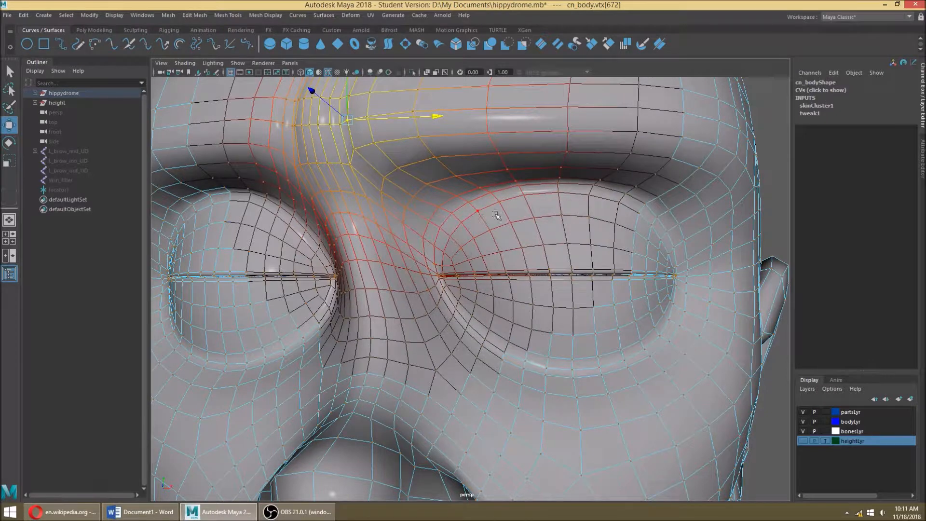
key("ctrl+z")
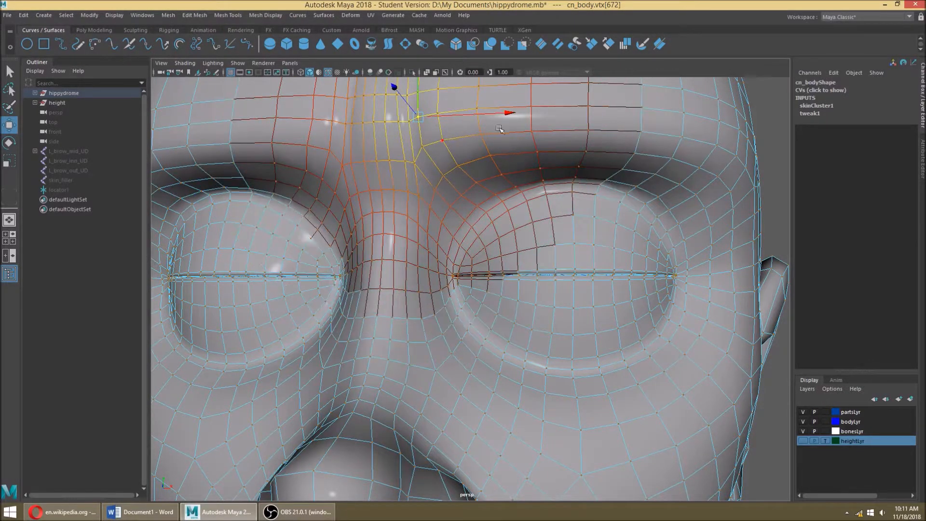
Try pulling the softly selected inner brow down toward the nose bridge, undo it, and return the body to object mode.
left_click_drag(502, 112, 464, 205)
key("ctrl+z")
key("b")
key("ctrl+z")
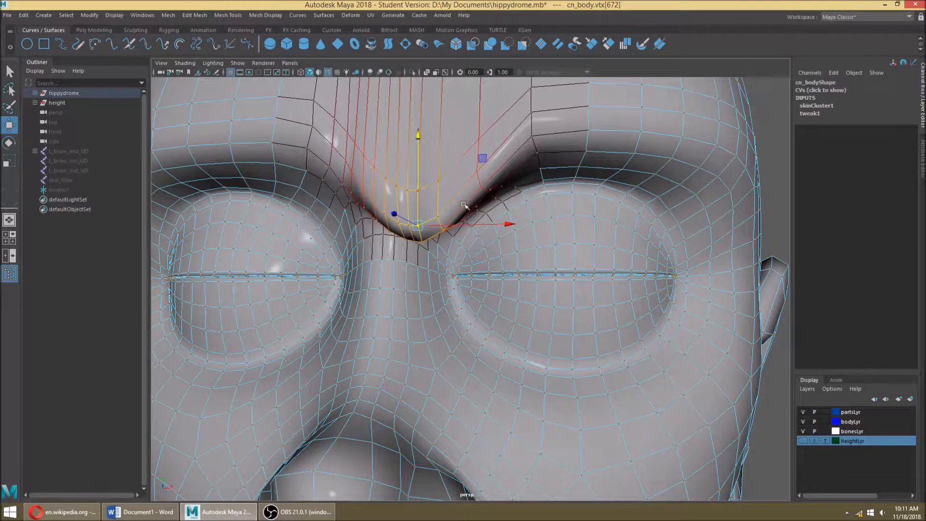
key("ctrl+z")
right_click_drag(511, 111, 569, 99)
scroll(630, 128, "down", 3)
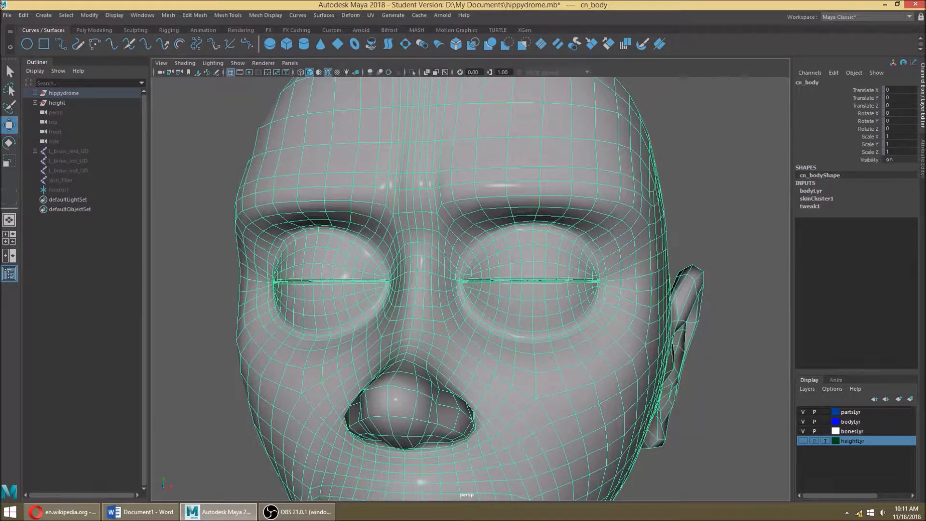
Open the recent scene brow_UD_demo.mb without saving changes to hippydrome.mb, and frame its curves in the front view.
left_click(6, 16)
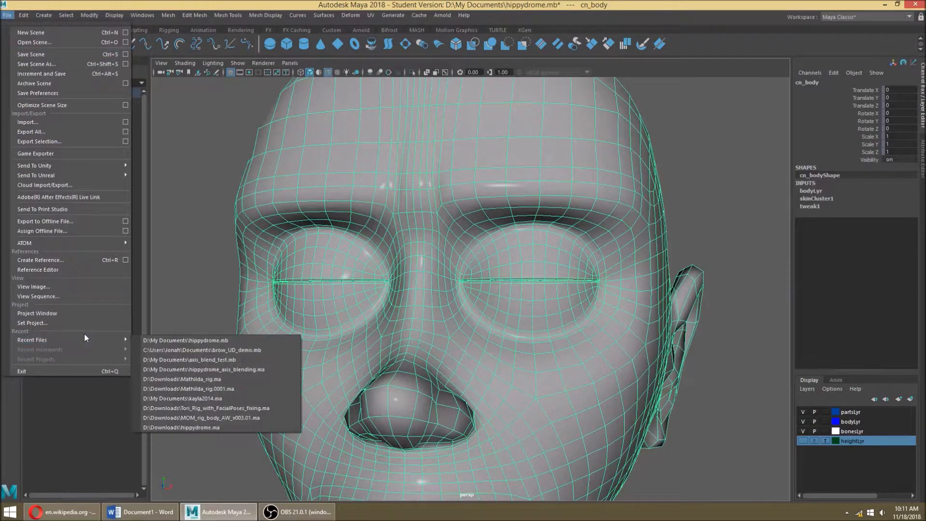
mouse_move(89, 337)
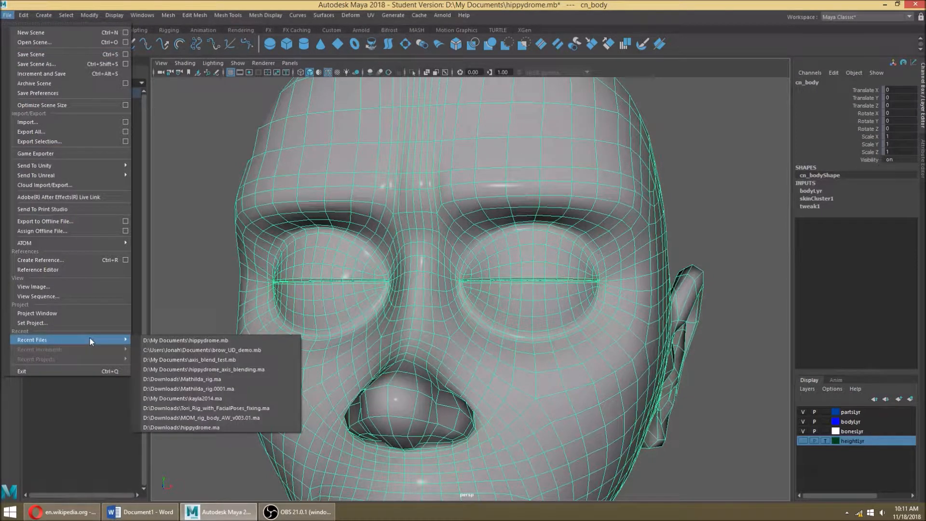
left_click(203, 349)
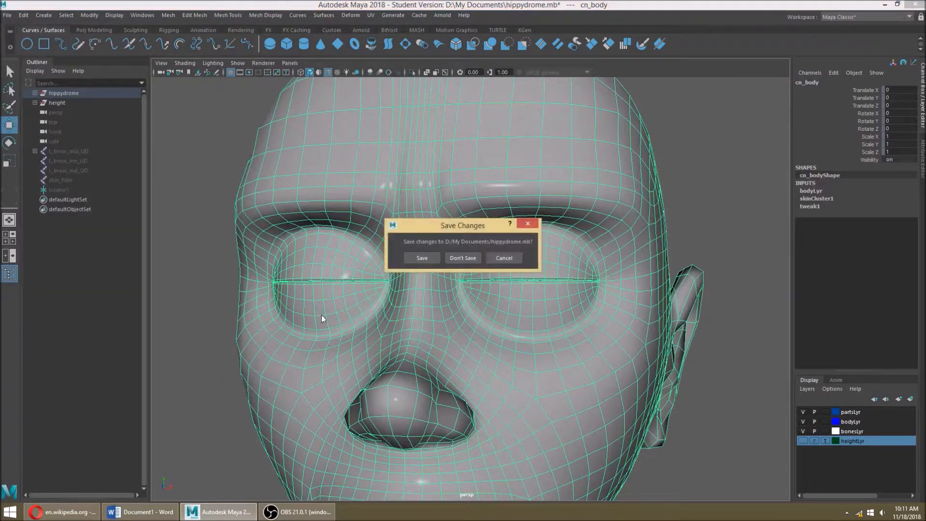
left_click(464, 262)
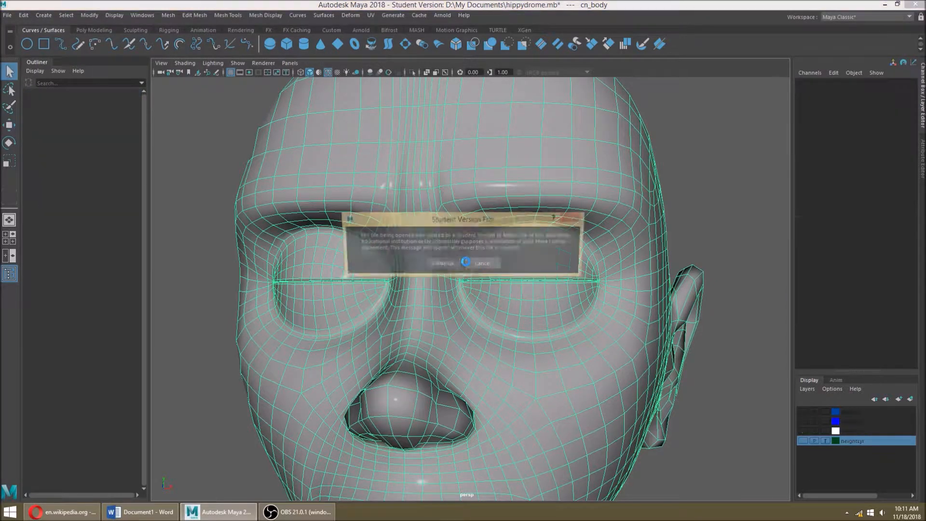
left_click(439, 263)
key("space")
key("space")
middle_click_drag(468, 269, 542, 184, "alt")
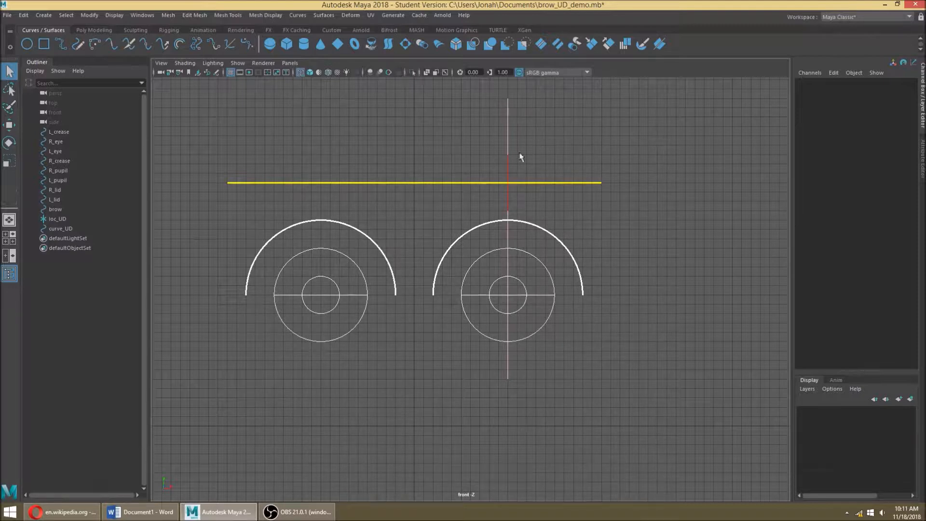
Select the straight brow curve above the eyes and show its control vertices for editing.
left_click_drag(420, 169, 425, 186)
middle_click_drag(429, 185, 398, 211, "alt")
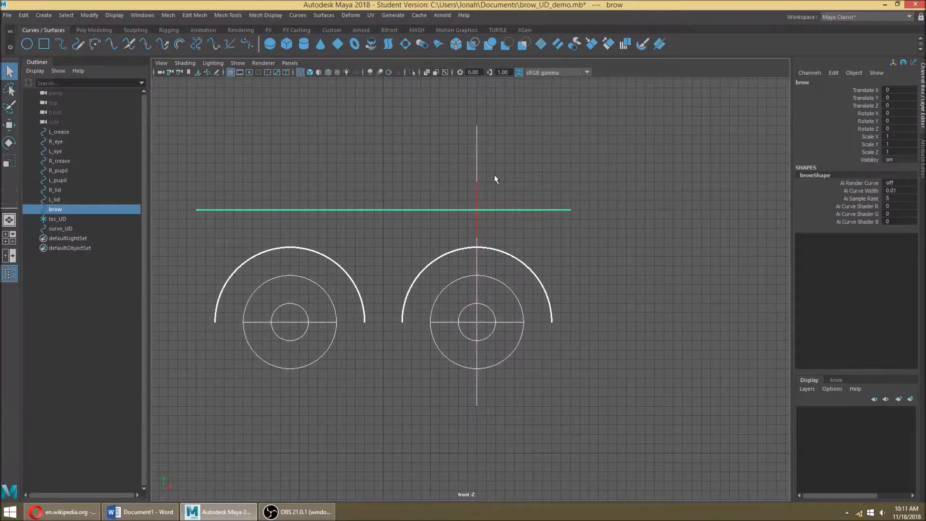
left_click(551, 176)
scroll(505, 221, "up", 2)
middle_click_drag(505, 221, 486, 278, "alt")
scroll(490, 255, "up", 1)
left_click_drag(526, 248, 532, 218)
right_click_drag(388, 229, 328, 213)
Try moving the brow curve's control vertex beside the vertical curve_UD line up and sideways, then undo the moves.
left_click_drag(482, 233, 511, 248)
key("w")
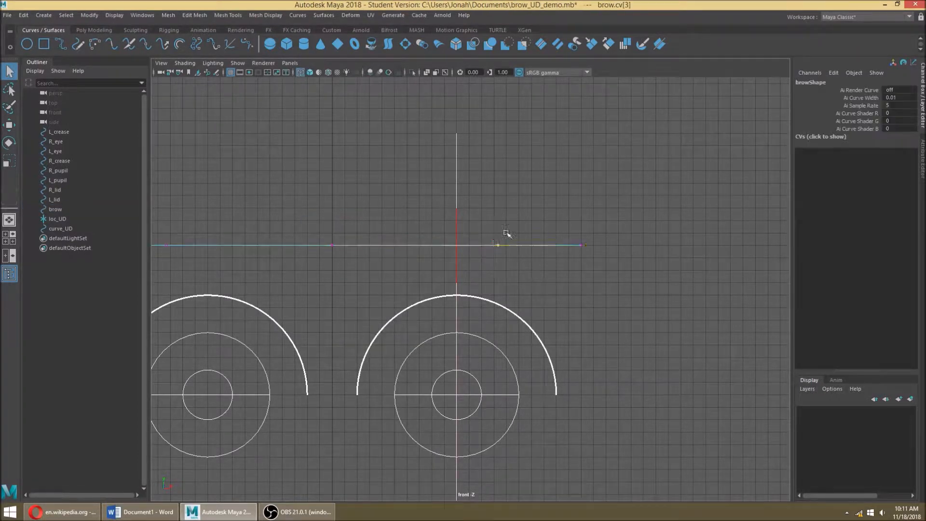
left_click_drag(500, 197, 558, 104)
left_click_drag(554, 151, 476, 114)
key("ctrl+z")
key("ctrl+z")
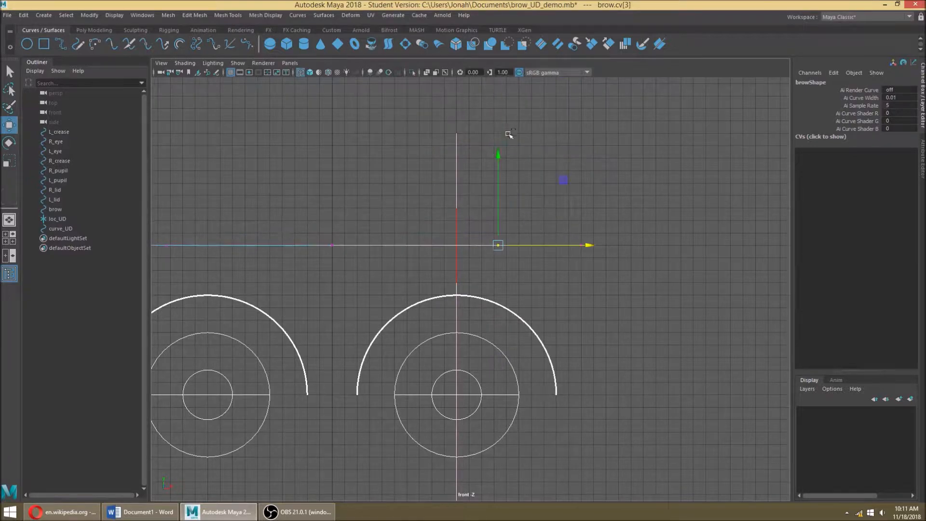
key("ctrl+z")
Raise the brow curve's control vertex just beside the vertical curve_UD line so the brow arches, and return to object mode.
scroll(478, 231, "up", 1)
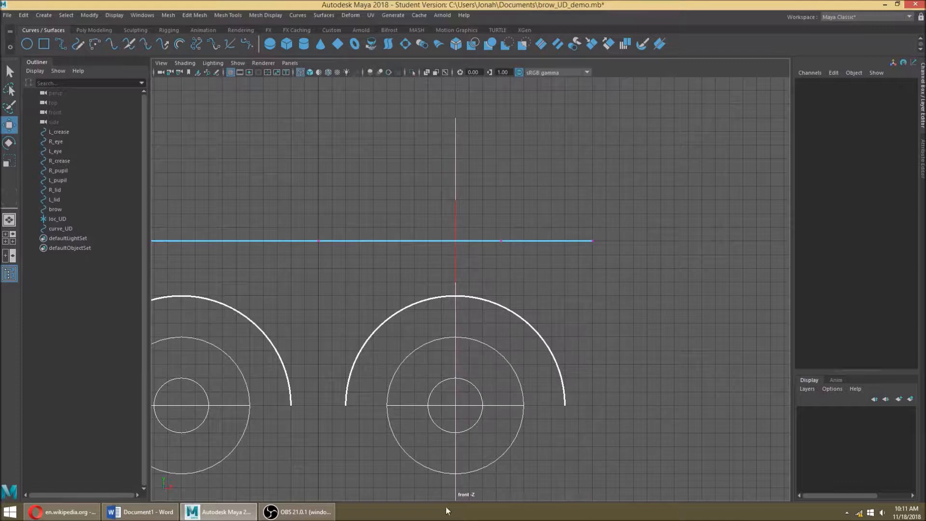
left_click_drag(515, 268, 501, 89)
left_click(505, 154)
right_click_drag(506, 154, 524, 144)
Select the vertical curve_UD and the brow curve together, and open the Node Editor with both curves' nodes.
left_click(495, 140)
left_click_drag(482, 139, 444, 133)
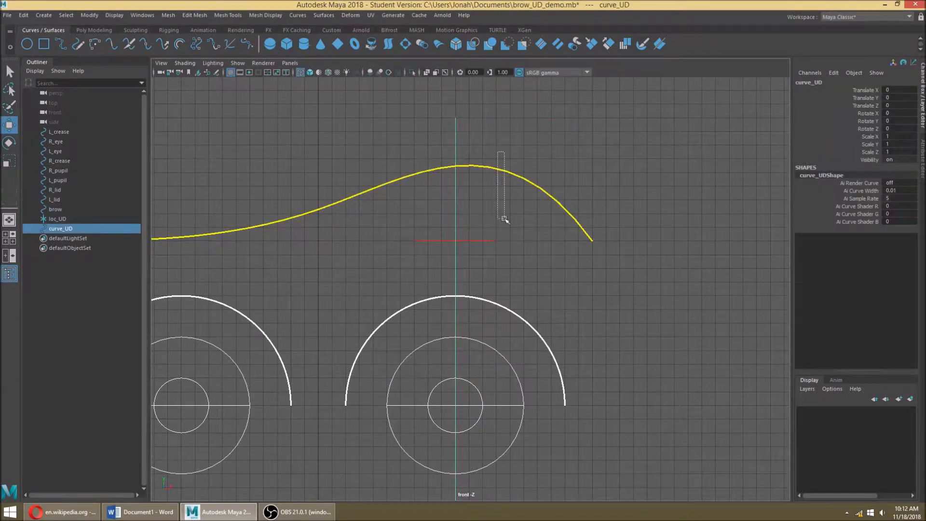
left_click(521, 176, "shift")
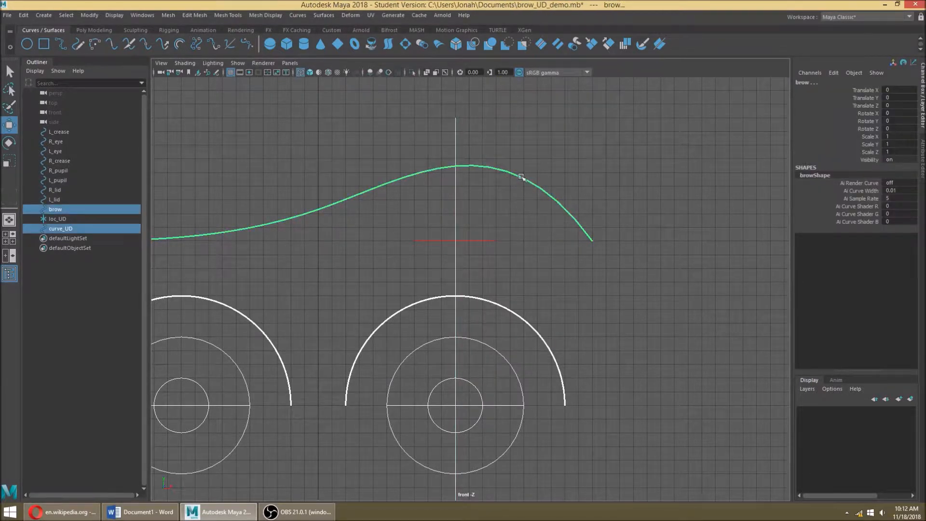
left_click(142, 15)
left_click(174, 129)
left_click(252, 124)
left_click_drag(265, 98, 375, 63)
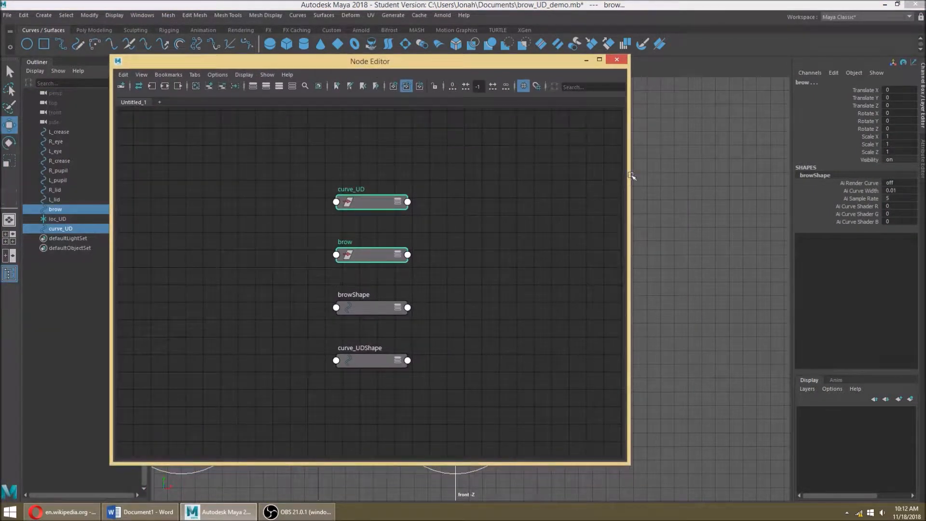
Narrow the Node Editor window and move it aside to uncover the arched brow in the front view.
left_click(632, 176)
left_click_drag(633, 176, 452, 166)
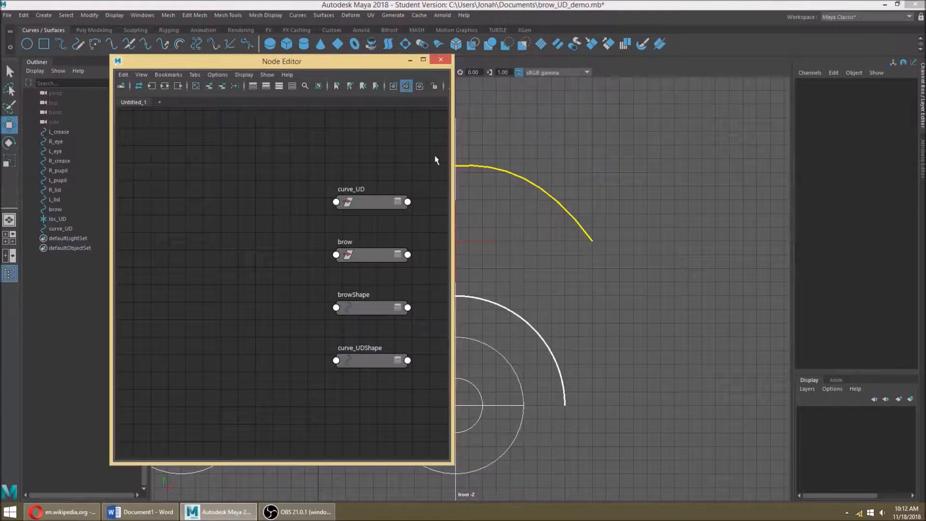
left_click_drag(350, 66, 281, 60)
Create a curveIntersect node beside the brow and curve_UD nodes in the node graph.
scroll(326, 274, "down", 2)
middle_click_drag(319, 273, 167, 273, "alt")
key("Tab")
type("intersec")
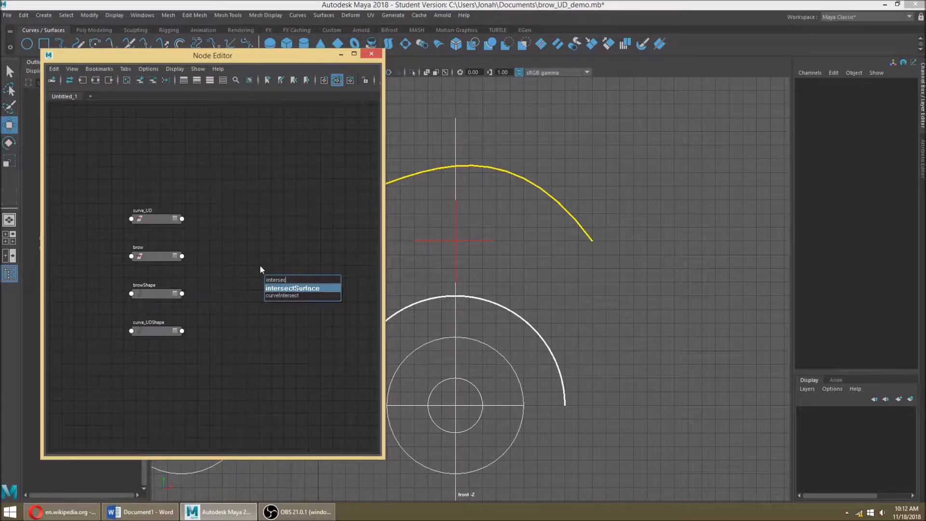
key("Down")
key("Return")
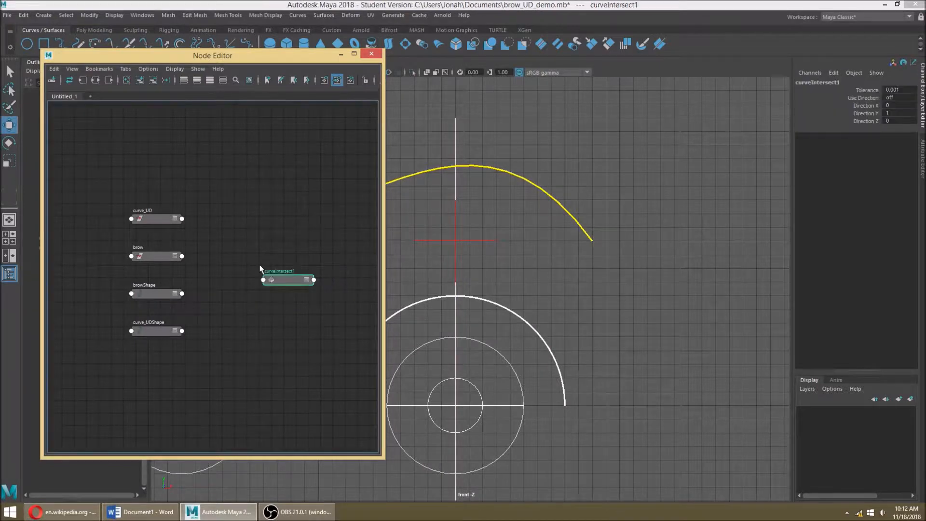
scroll(277, 263, "up", 2)
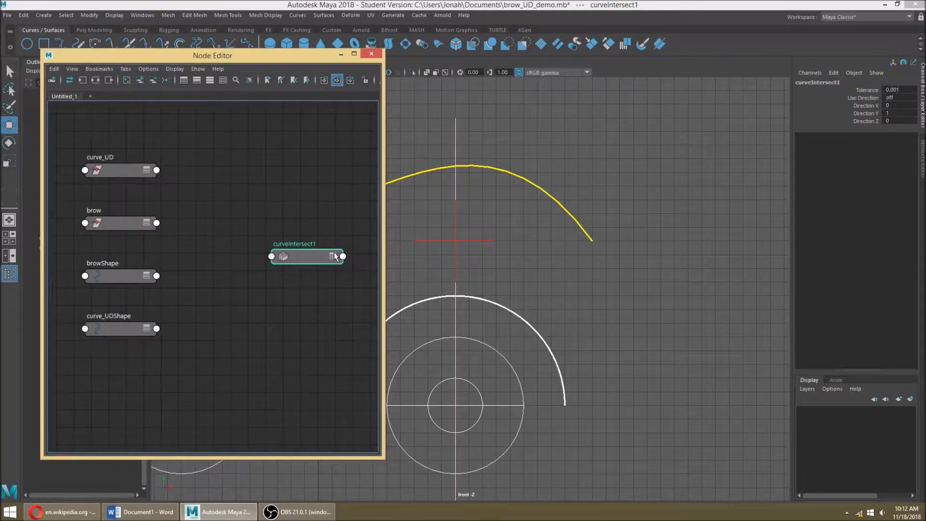
Show the curveIntersect node's settings in the Attribute Editor, expand its ports, and place it closer to the curve nodes.
key("ctrl+a")
left_click(333, 255)
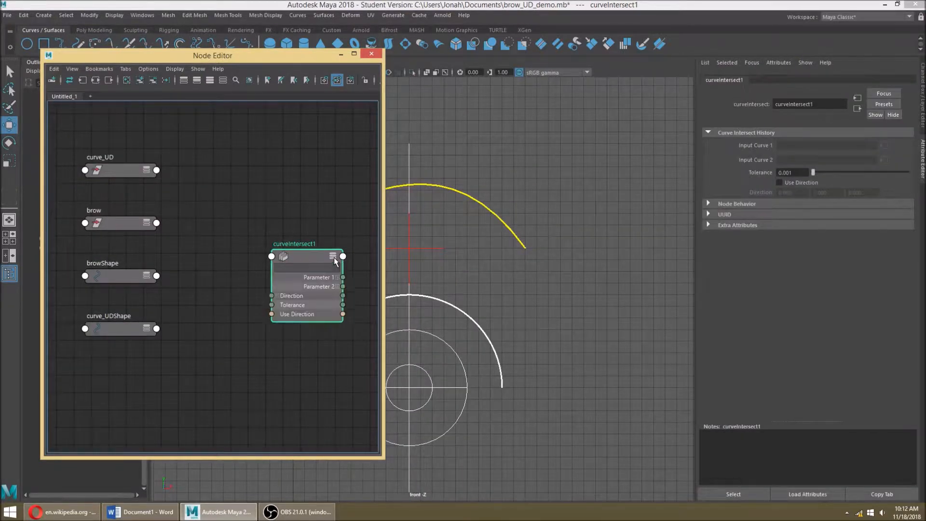
left_click_drag(334, 258, 287, 248)
middle_click_drag(317, 226, 325, 207)
Expand the browShape node and connect its World Space[0] output to inputCurve1 of the curveIntersect node.
left_click(114, 259)
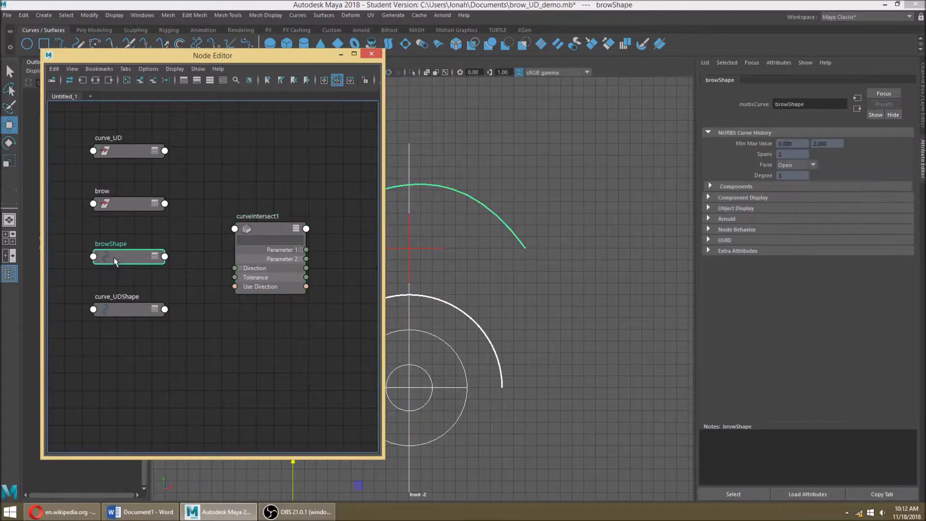
left_click(266, 224, "shift")
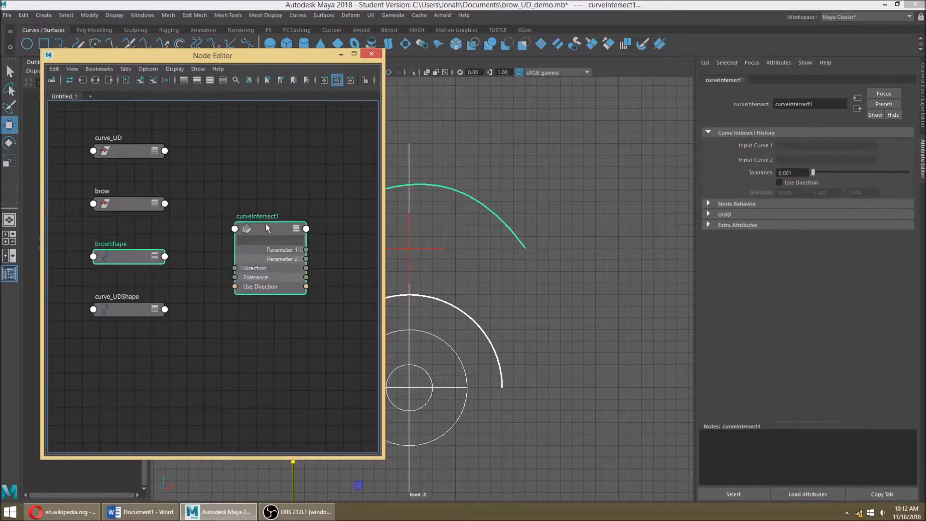
left_click(154, 256)
left_click_drag(166, 247, 178, 148)
left_click_drag(294, 185, 277, 238)
left_click_drag(143, 315, 147, 152)
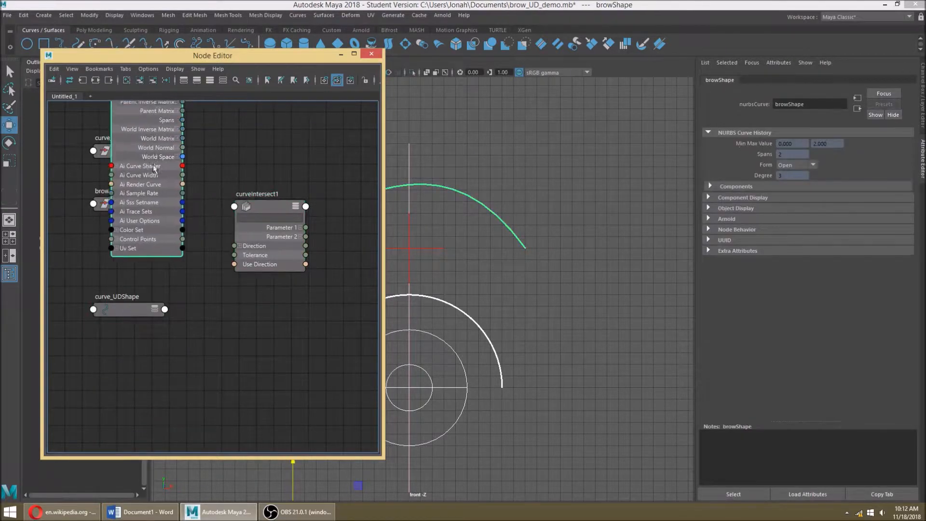
left_click(178, 162)
left_click_drag(185, 171, 256, 209)
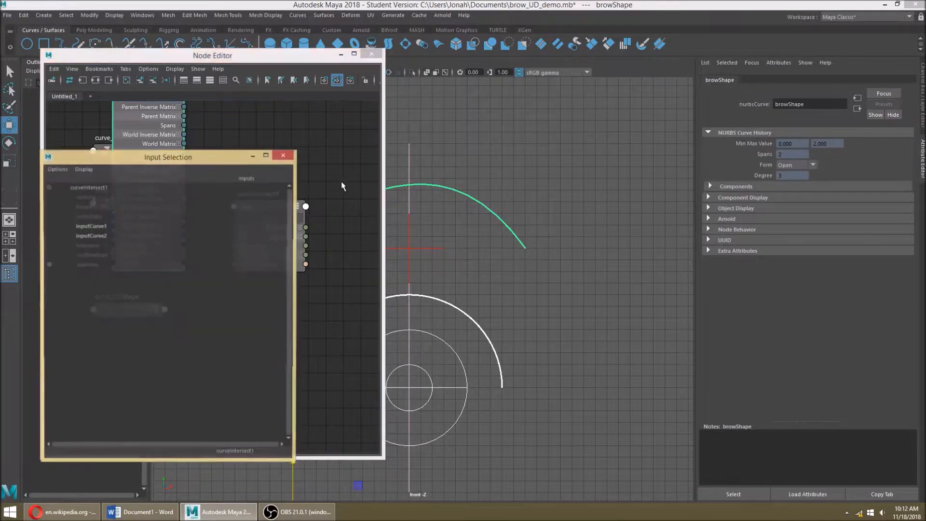
left_click(120, 226)
Expand the curve_UDShape node and connect its World Space[0] output to inputCurve2 of the curveIntersect node.
left_click(159, 309)
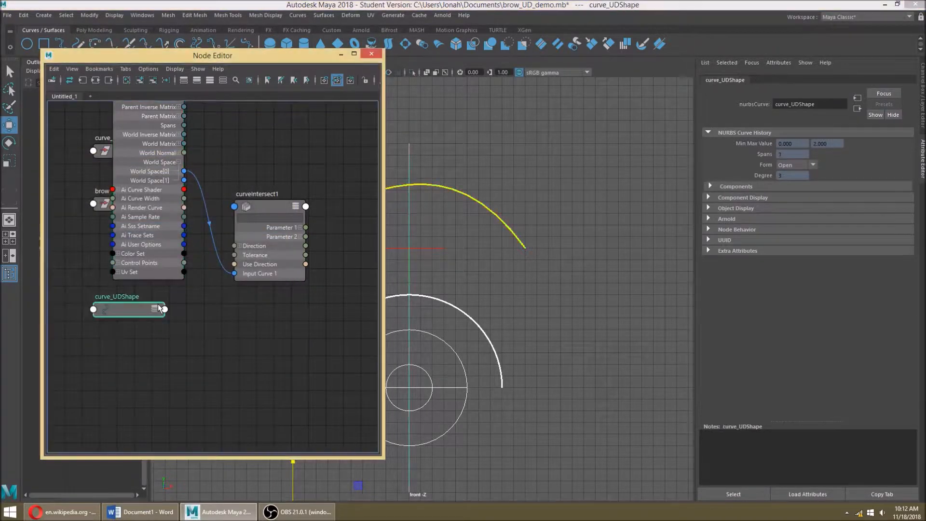
left_click(157, 307)
left_click(156, 307)
middle_click_drag(153, 363, 160, 296, "alt")
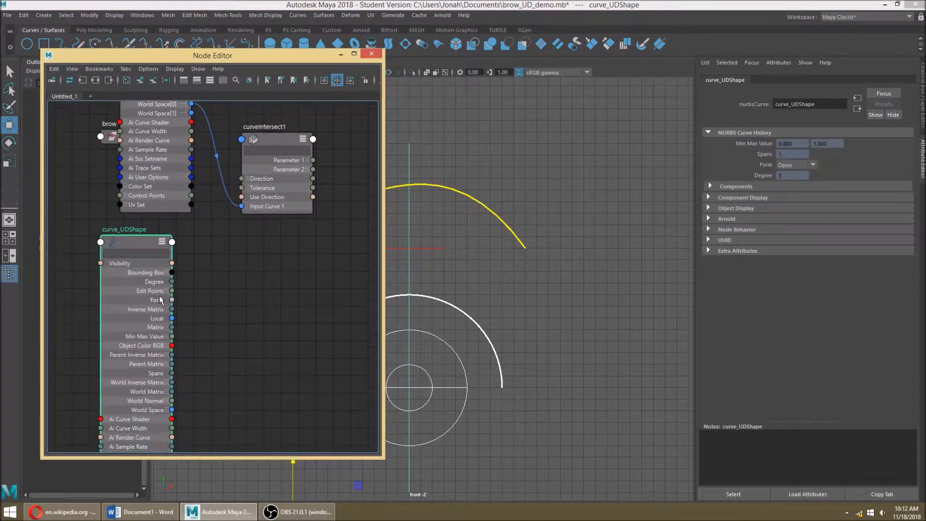
left_click(166, 410)
left_click_drag(174, 421, 243, 143)
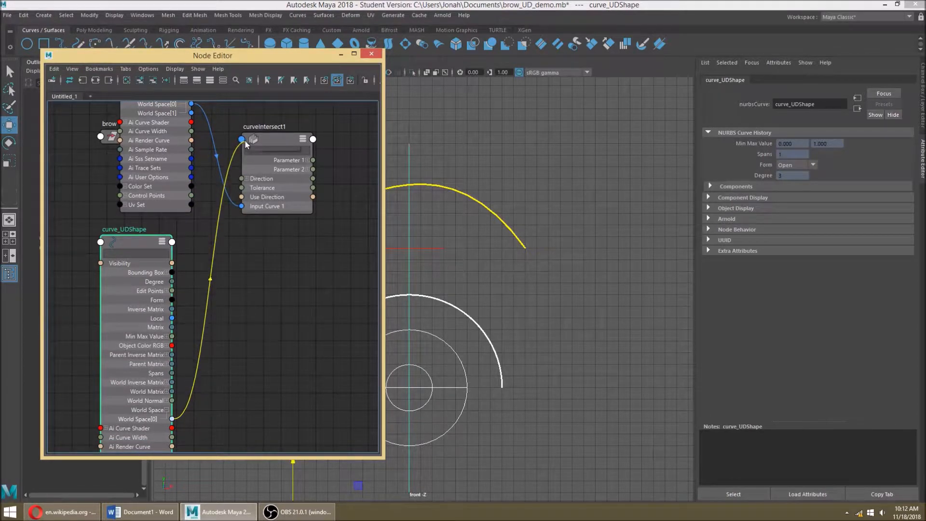
left_click(270, 147)
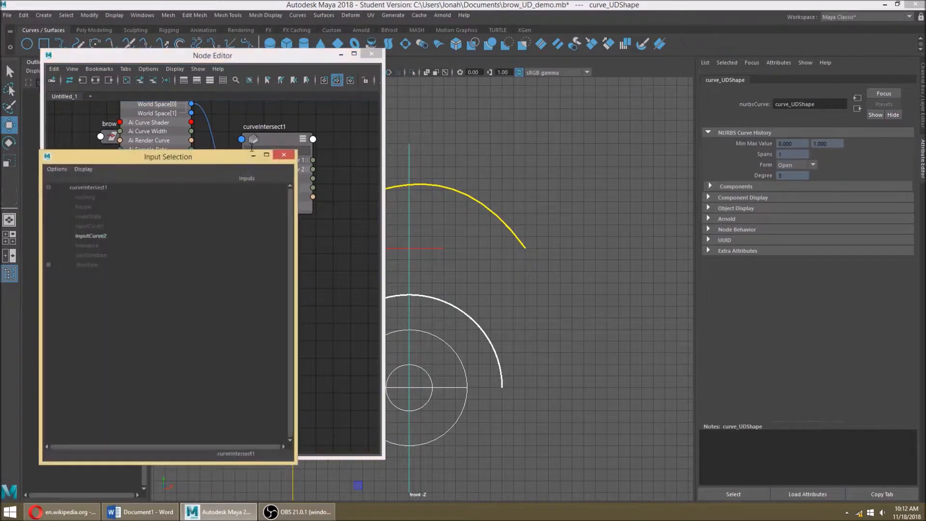
left_click(90, 234)
Select the curveIntersect node and expand its Parameter 1 and Parameter 2 outputs to show the individual index ports.
middle_click_drag(303, 185, 238, 217, "alt")
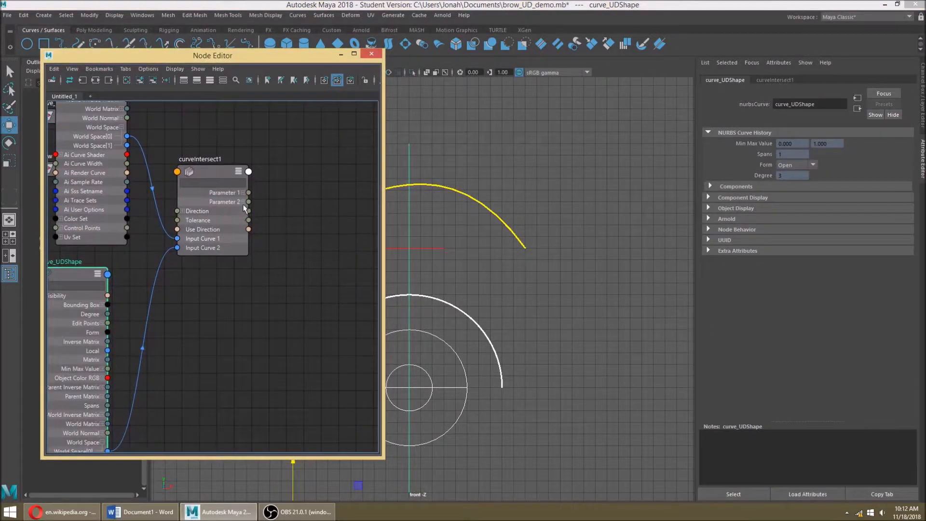
left_click(245, 208)
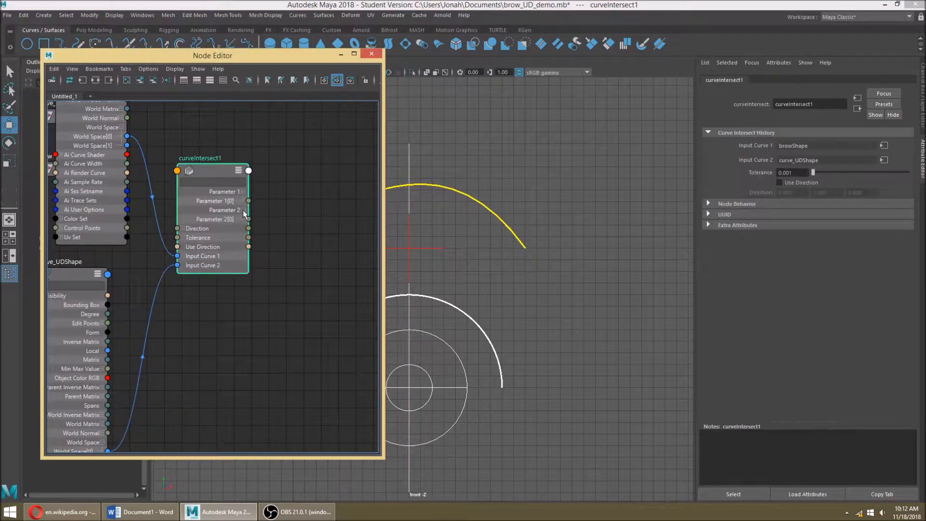
middle_click_drag(244, 215, 229, 229, "alt")
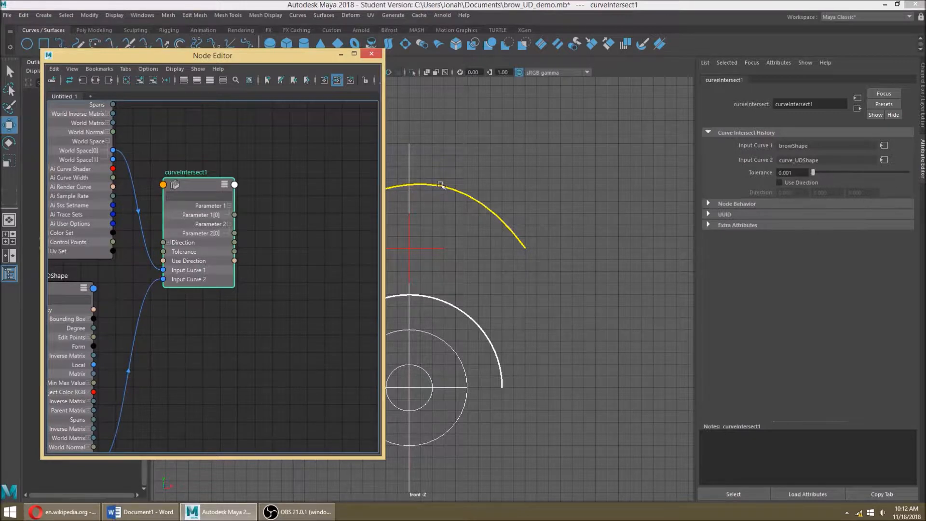
Create a pointOnCurveInfo node beside the curveIntersect node in the node graph.
middle_click_drag(425, 179, 525, 186, "alt")
middle_click_drag(309, 213, 261, 210, "alt")
key("Tab")
type("p")
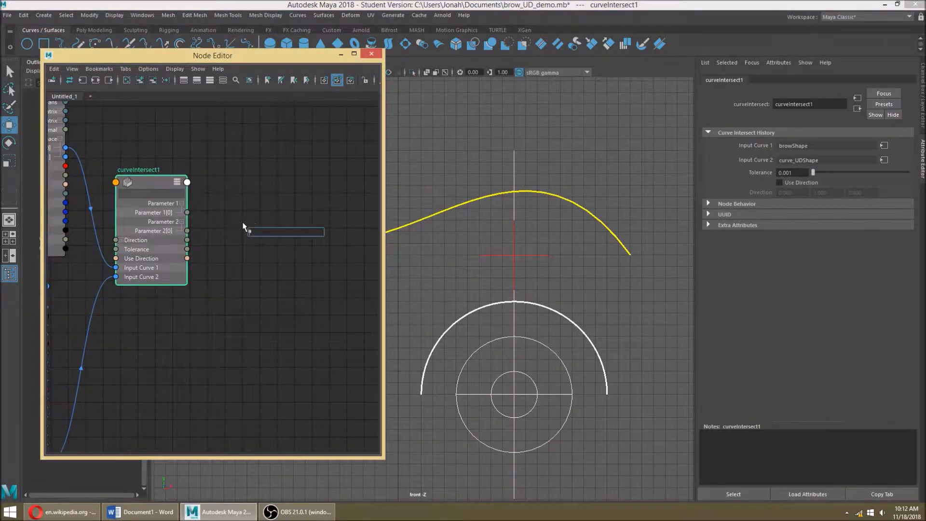
type("ointOnCu")
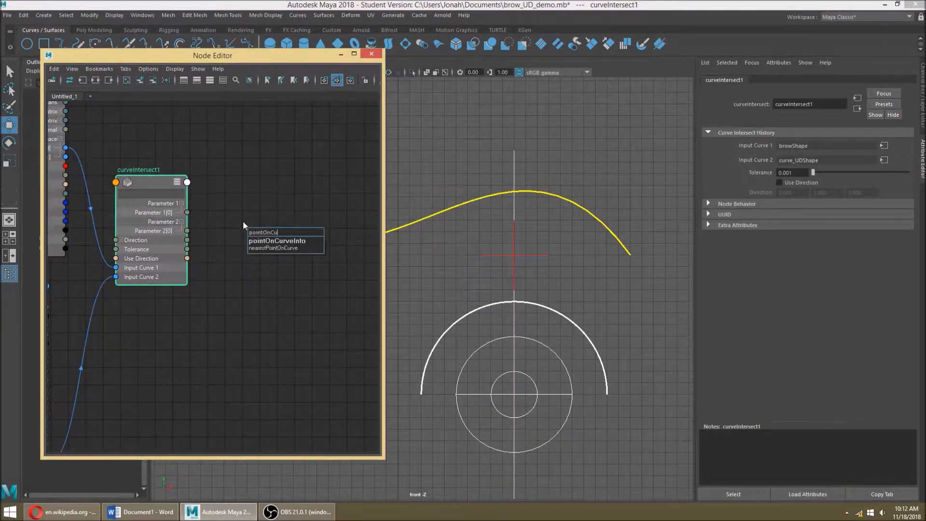
key("Down")
key("Return")
middle_click_drag(223, 190, 233, 186, "alt")
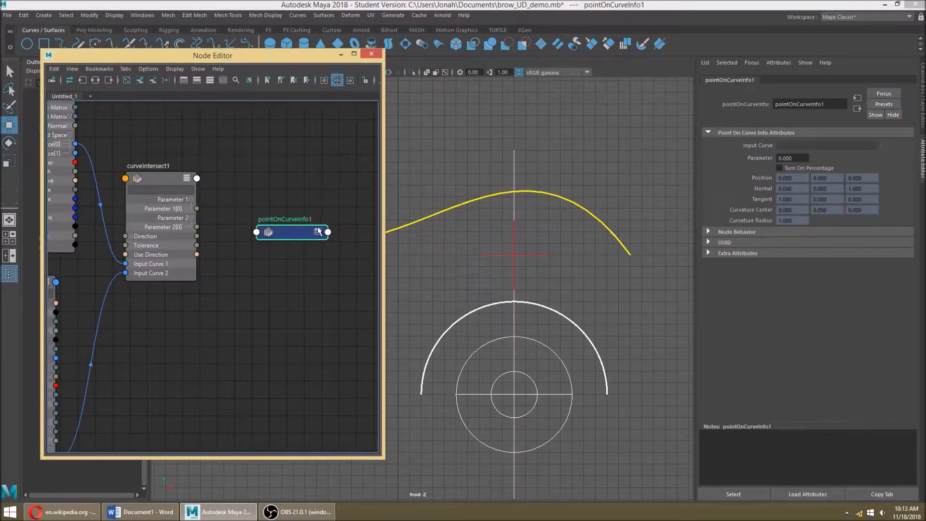
Expand the pointOnCurveInfo node and its Result outputs, and place it level with the curveIntersect node.
left_click(317, 232)
left_click_drag(317, 231, 307, 195)
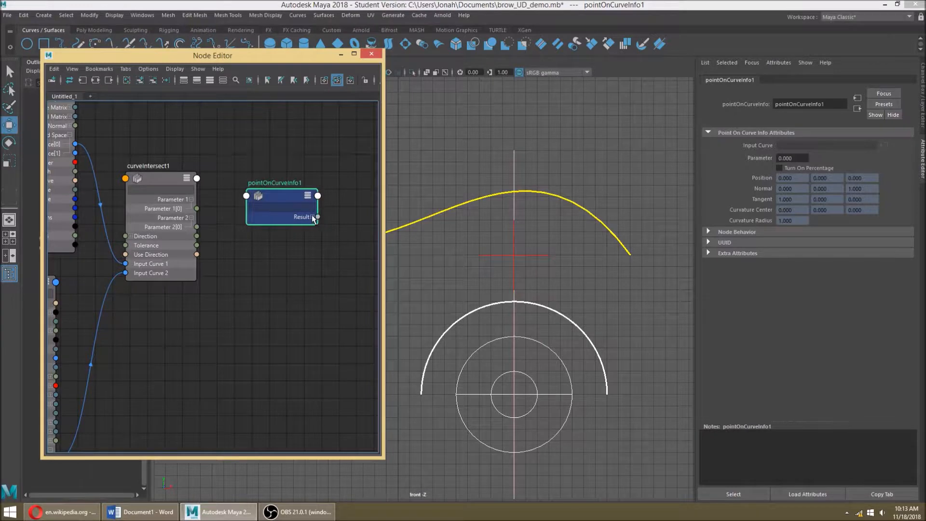
left_click(312, 216)
Connect curveIntersect's Parameter 1[0] output to the parameter input of the pointOnCurveInfo node, and move that node higher in the graph.
left_click_drag(197, 208, 245, 195)
left_click(258, 197)
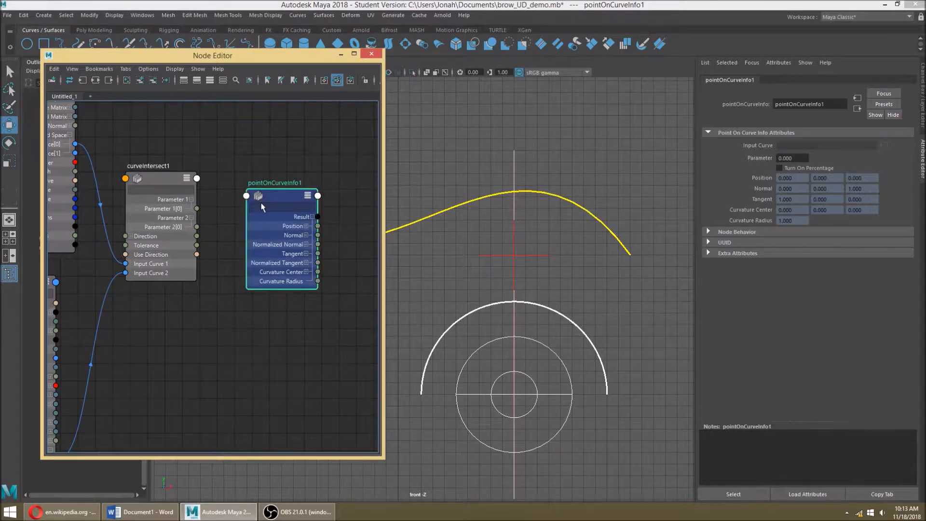
left_click_drag(197, 208, 248, 197)
left_click(253, 201)
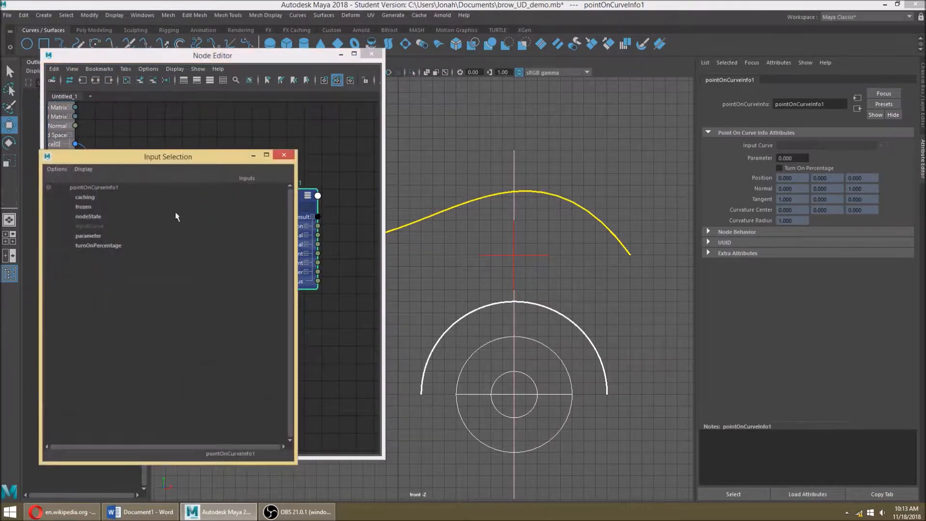
left_click(116, 236)
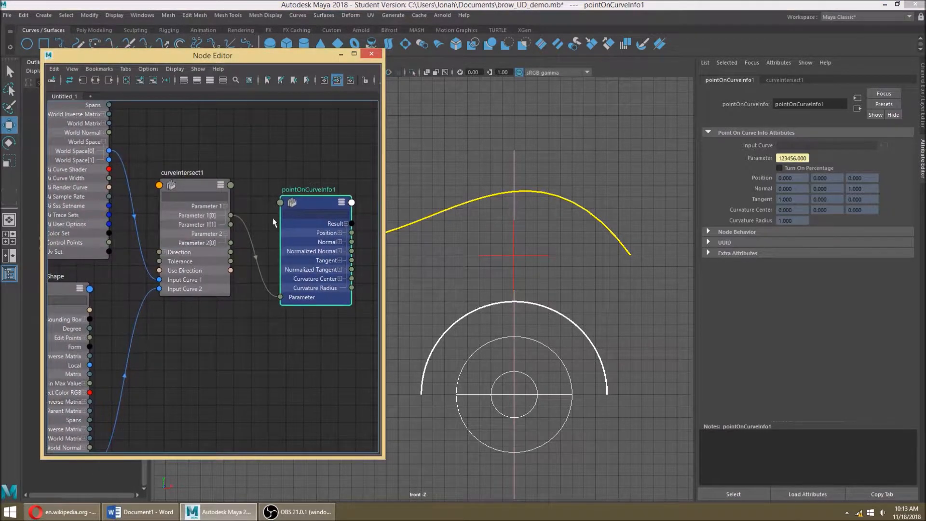
left_click_drag(340, 248, 335, 178)
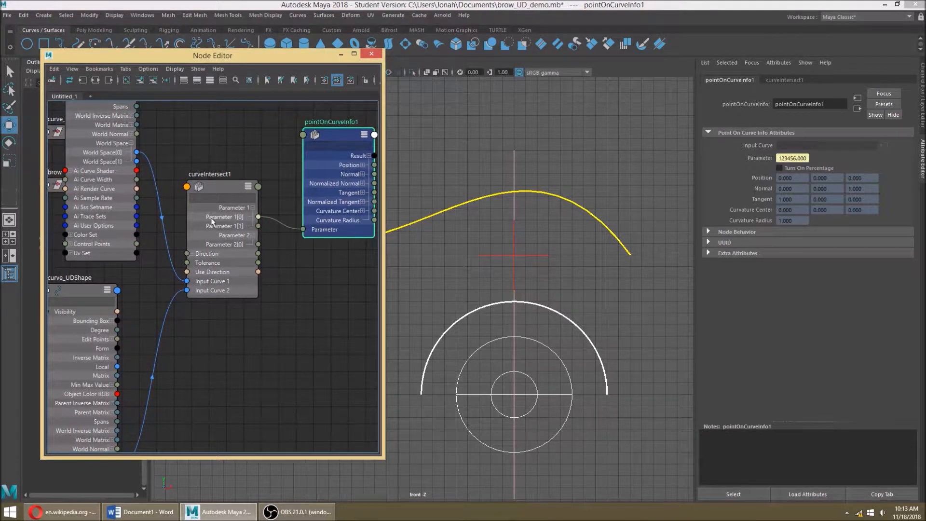
Connect browShape's World Space[0] output to the inputCurve of the pointOnCurveInfo node.
middle_click_drag(211, 218, 192, 308, "alt")
scroll(192, 325, "down", 3)
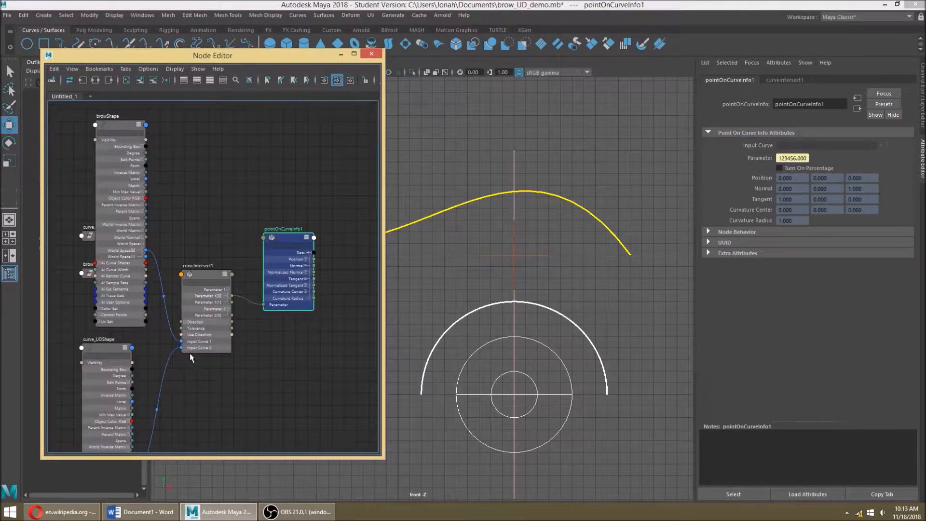
left_click_drag(145, 251, 271, 244)
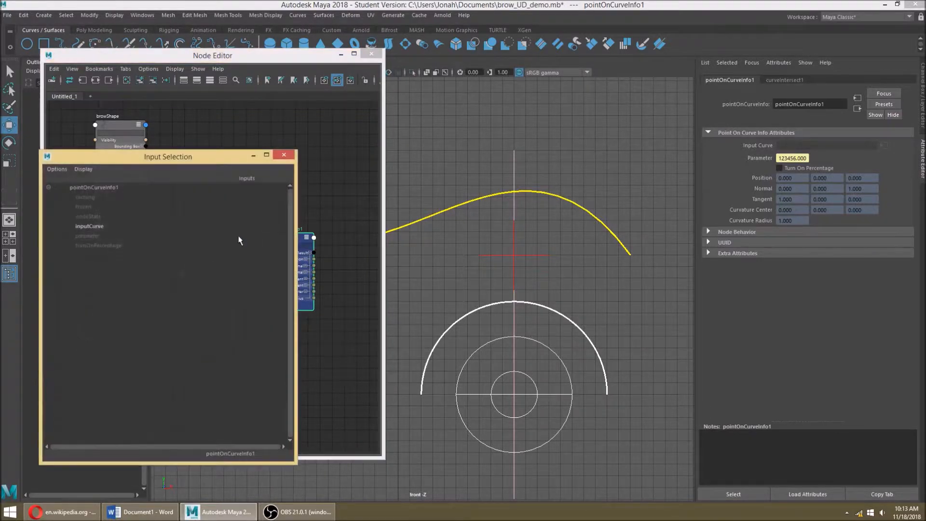
left_click(134, 227)
scroll(207, 219, "up", 3)
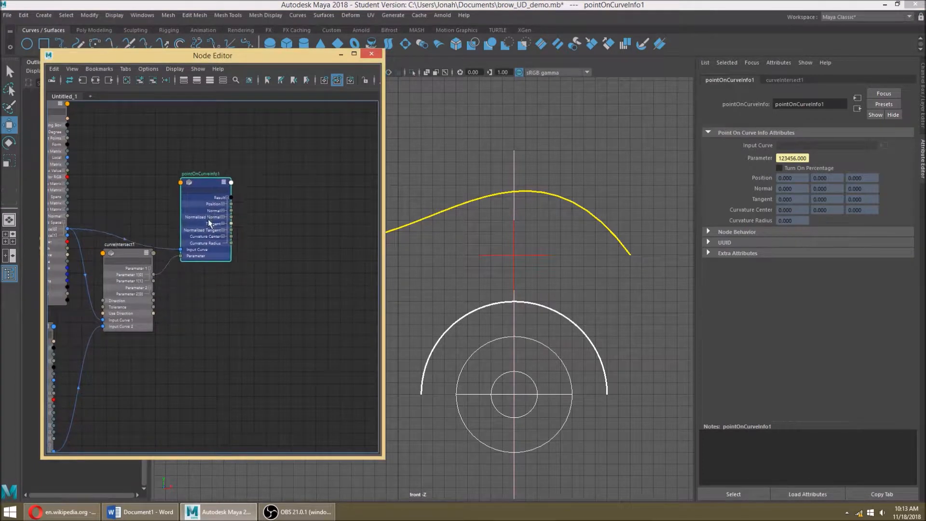
left_click_drag(207, 219, 206, 209)
key("Tab")
type("locat")
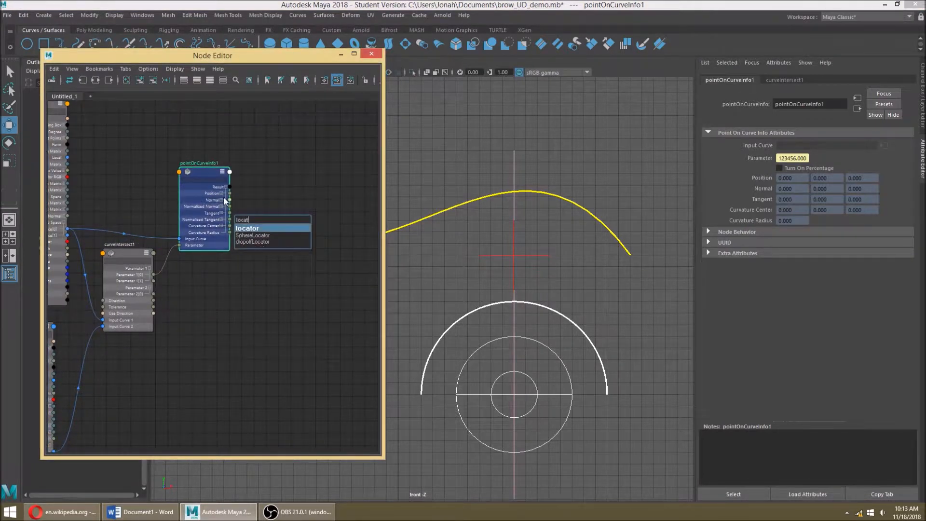
key("Return")
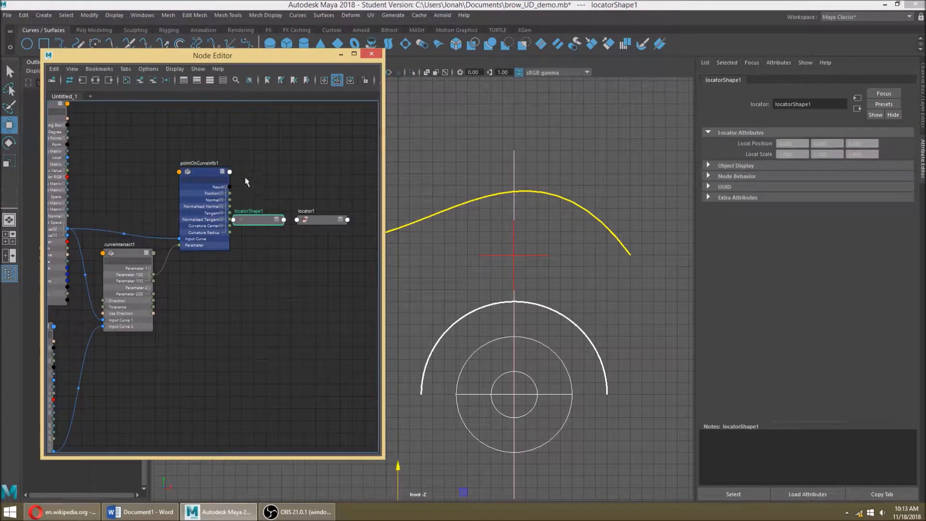
key("Delete")
left_click(329, 219)
key("Delete")
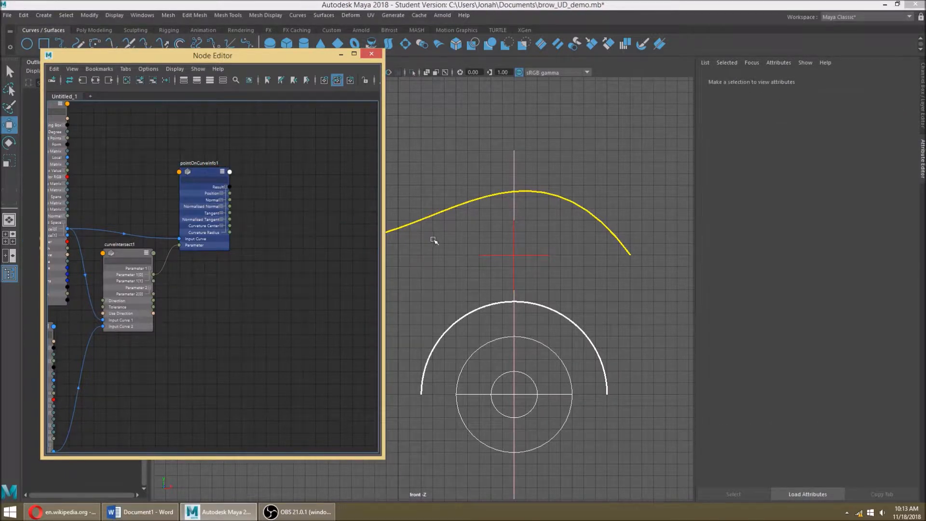
Add the existing loc_UD locator to the node graph, expand it, and connect pointOnCurveInfo's Position output to its Translate.
left_click_drag(533, 244, 492, 237)
left_click(139, 80)
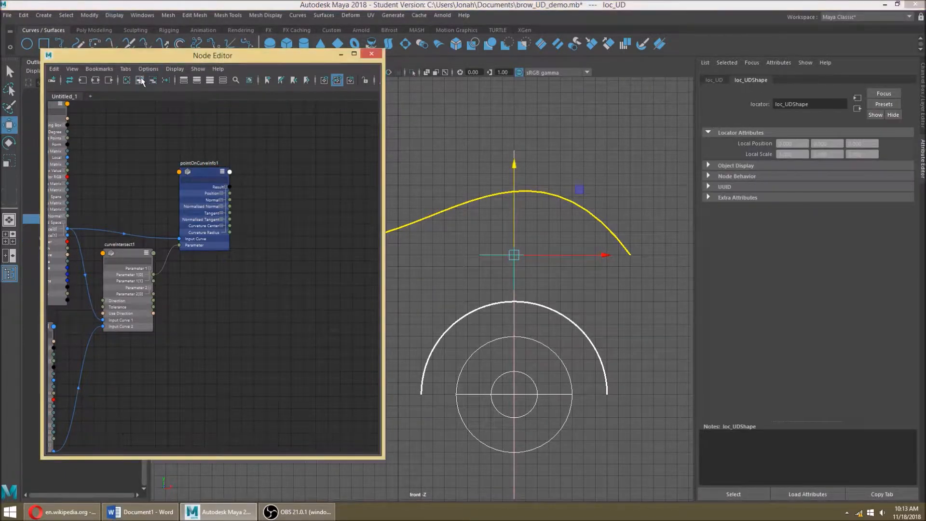
scroll(279, 202, "up", 2)
left_click(351, 247)
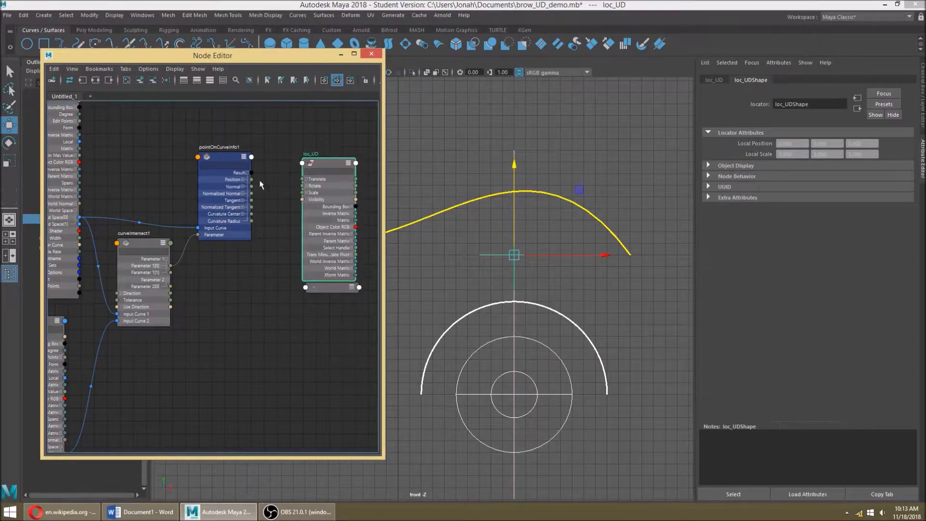
left_click_drag(253, 179, 305, 179)
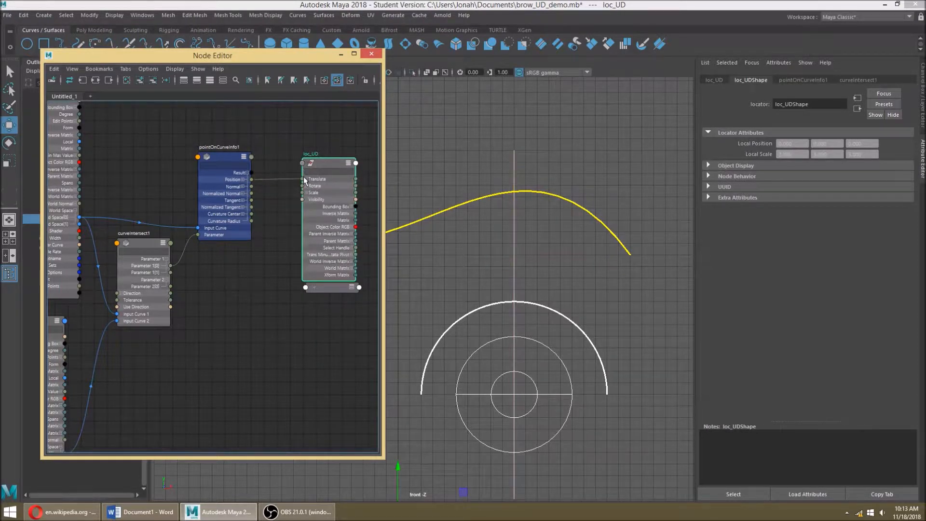
Minimize the Node Editor and examine where loc_UD sits relative to the brow and curve_UD intersection.
middle_click_drag(514, 327, 554, 198, "alt")
left_click(472, 479)
left_click_drag(473, 465, 422, 437)
middle_click_drag(589, 232, 560, 307, "alt")
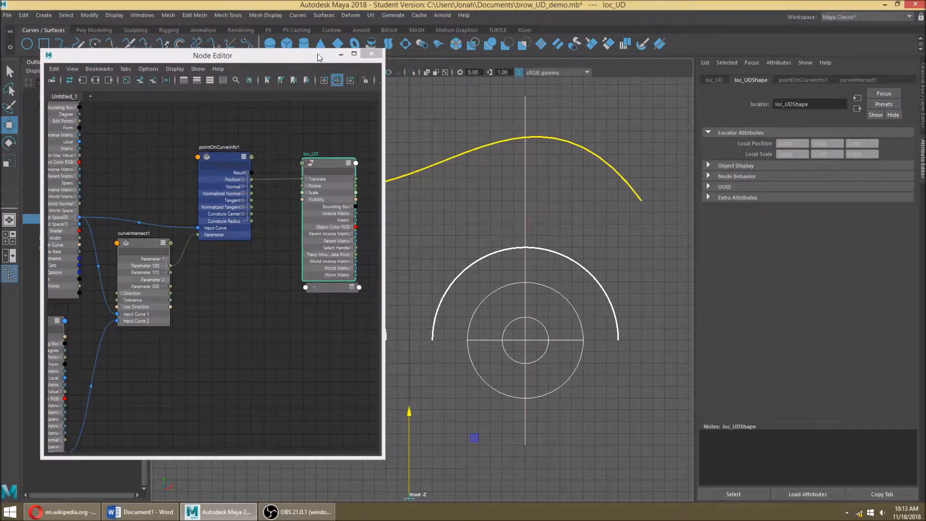
left_click(341, 55)
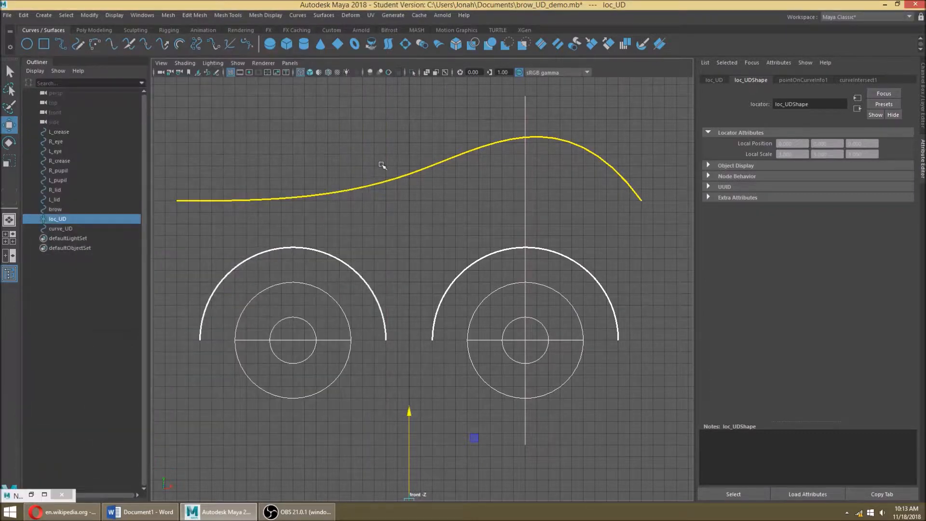
left_click(328, 250)
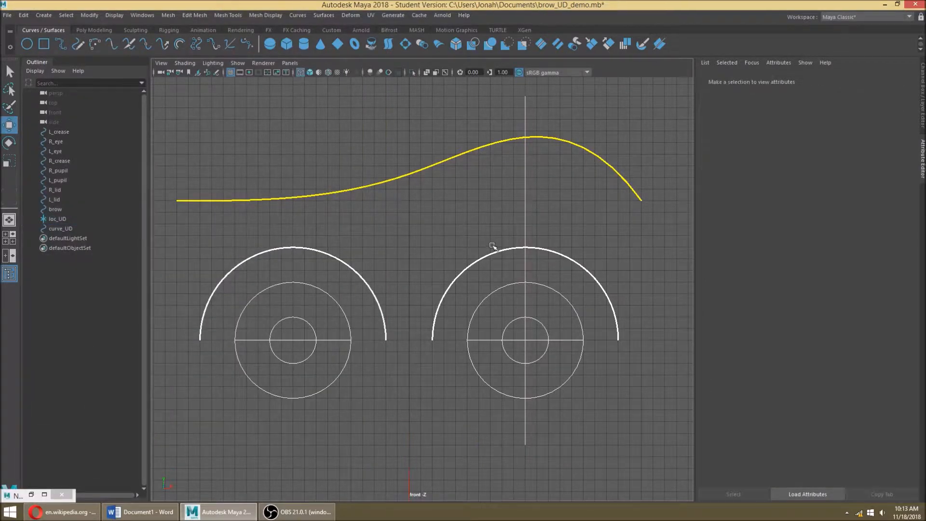
key("space")
key("space")
mouse_move(558, 207)
left_mouse_down("alt")
mouse_move(448, 209)
mouse_move(427, 265)
mouse_move(410, 227)
mouse_move(356, 223)
mouse_move(463, 231)
mouse_move(551, 221)
mouse_move(548, 212)
left_mouse_up("alt")
key("space")
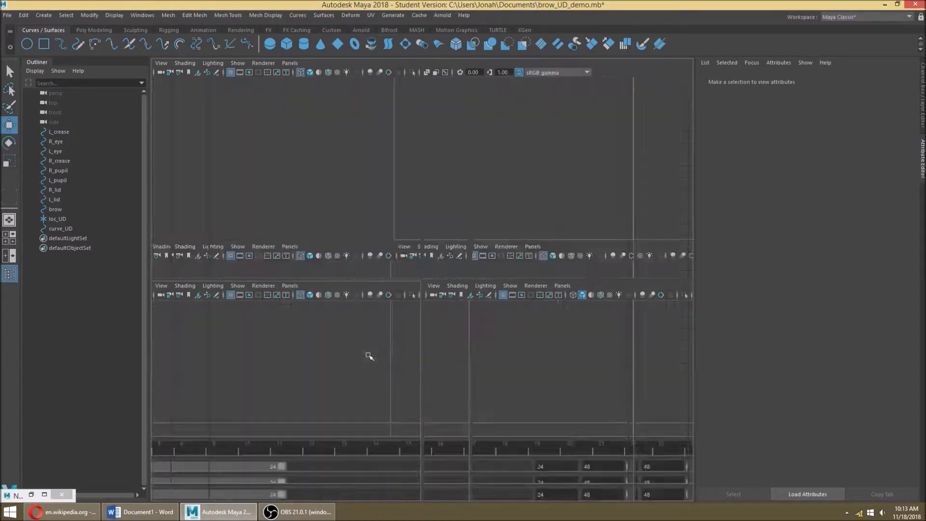
key("space")
middle_click_drag(529, 223, 499, 210, "alt")
middle_click_drag(480, 210, 459, 183, "alt")
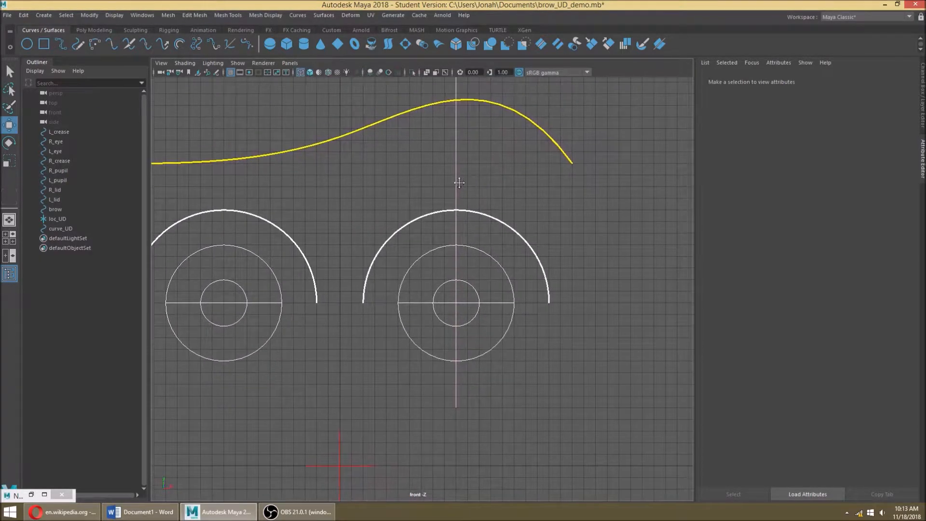
Restore the Node Editor, enable Use Direction on the curveIntersect node, and set its Direction to 0, 0, 1.
left_click(44, 495)
left_click_drag(418, 3, 237, 46)
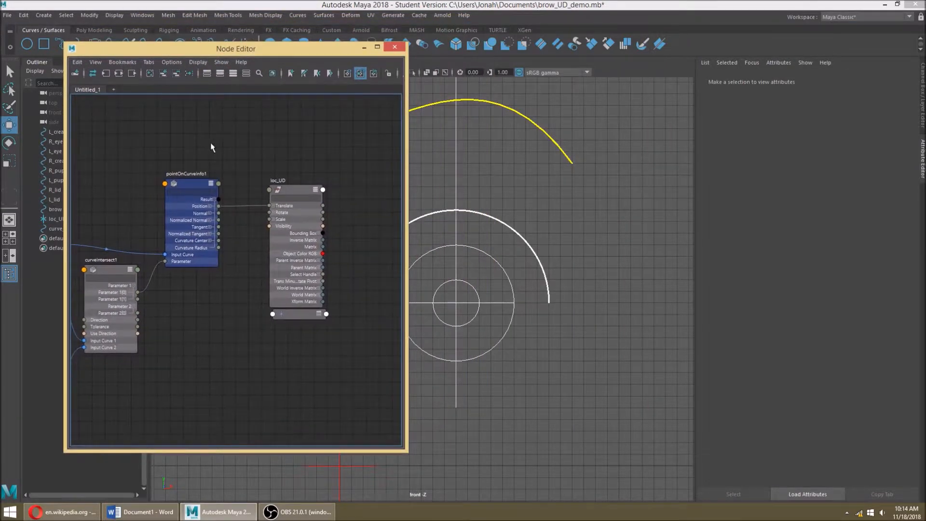
left_click(185, 292)
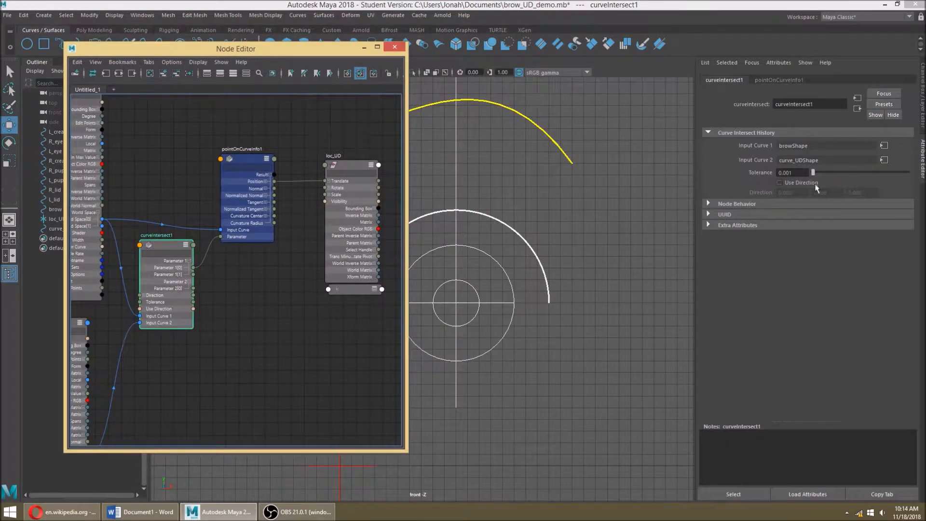
left_click(764, 192)
middle_click_drag(606, 201, 666, 232, "alt")
double_click(826, 192)
type("0")
key("Return")
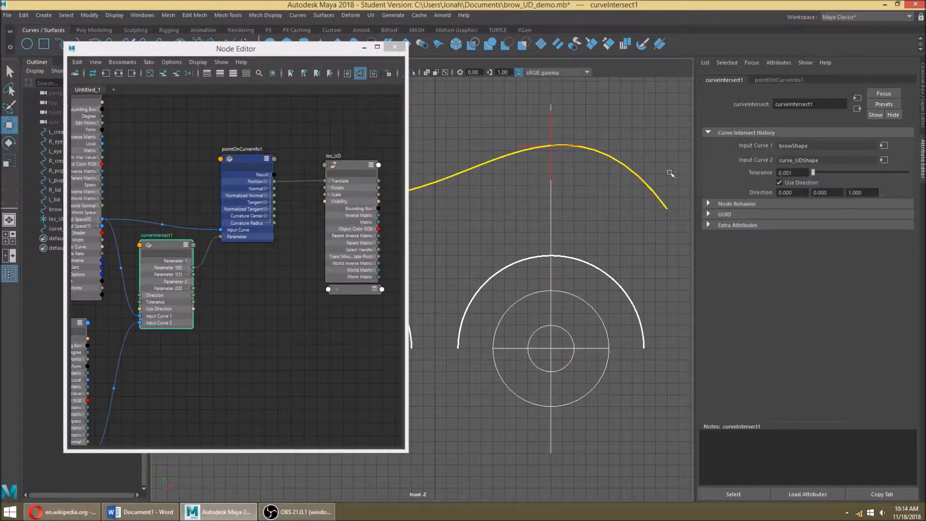
Minimize the Node Editor, show the brow curve's control vertices, lower brow.cv[3] to flatten the arch, and dismiss the Output Window.
middle_click_drag(612, 169, 560, 193, "alt")
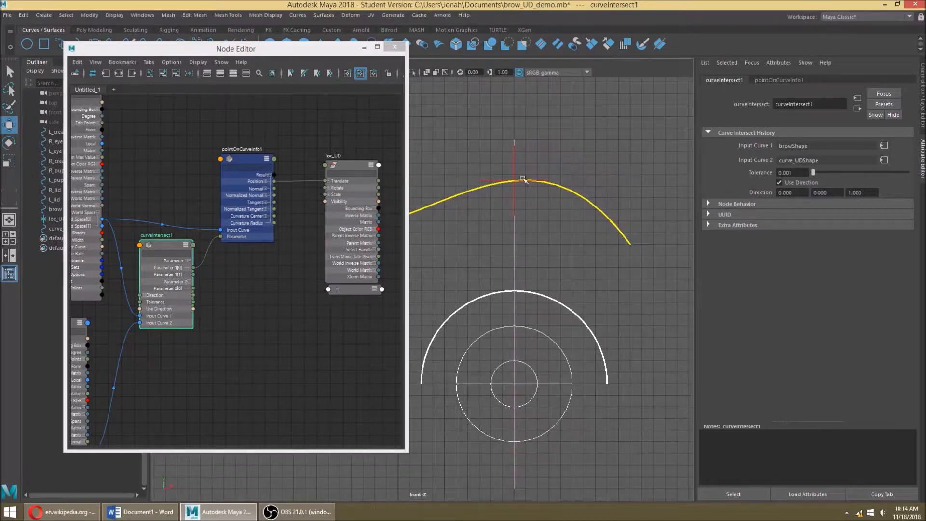
left_click(364, 48)
left_click_drag(606, 195, 592, 209)
right_click(595, 157)
right_click_drag(596, 160, 546, 170)
left_click_drag(535, 136, 609, 182)
left_click_drag(554, 116, 576, 196)
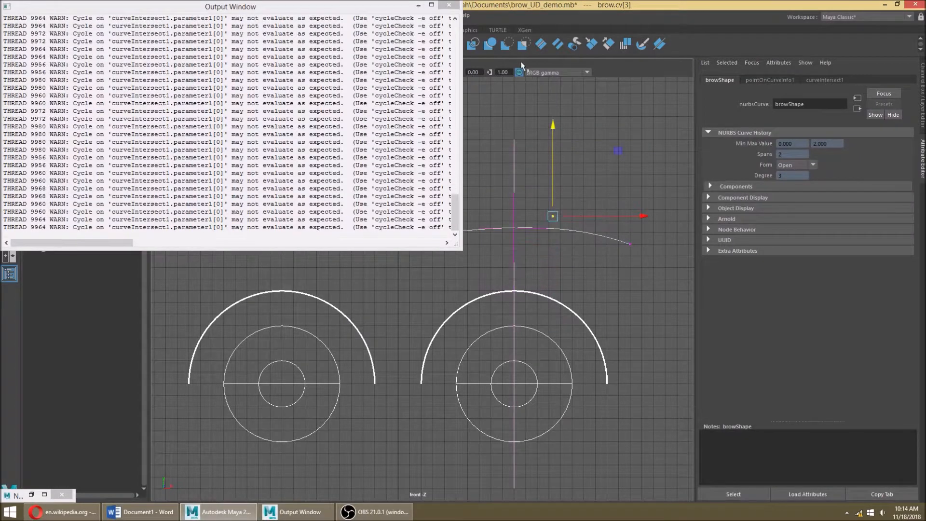
left_click(451, 4)
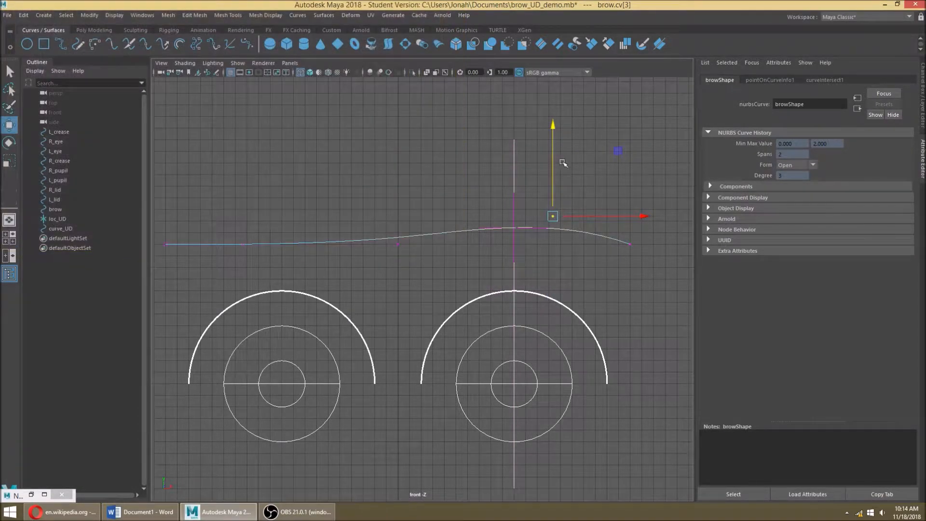
Move the brow's control vertices up and down to test whether loc_UD follows the intersection with curve_UD.
left_click_drag(557, 161, 557, 92)
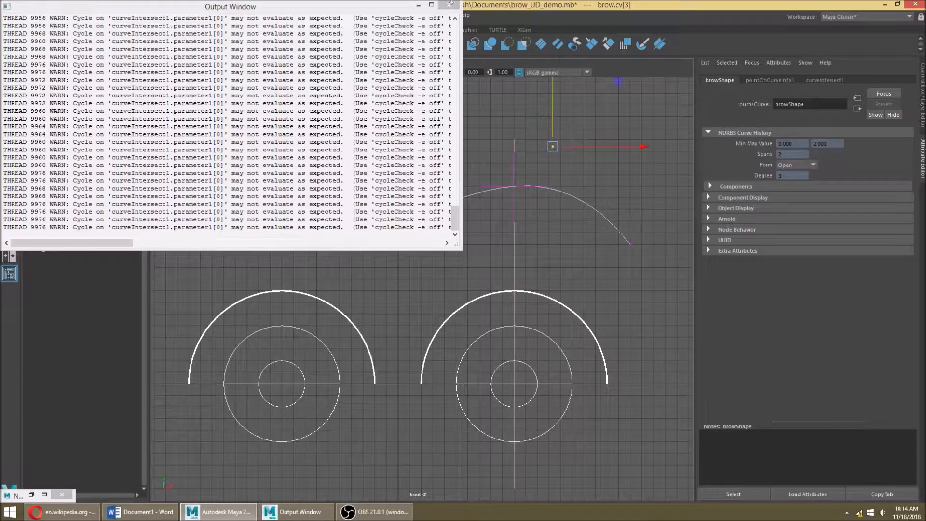
left_click(418, 4)
left_click_drag(555, 85, 583, 91)
left_click_drag(610, 155, 549, 132)
left_click_drag(491, 117, 491, 283)
Undo the latest test moves of the brow's control vertices.
key("ctrl+z")
key("ctrl+z")
key("ctrl+z")
key("ctrl+z")
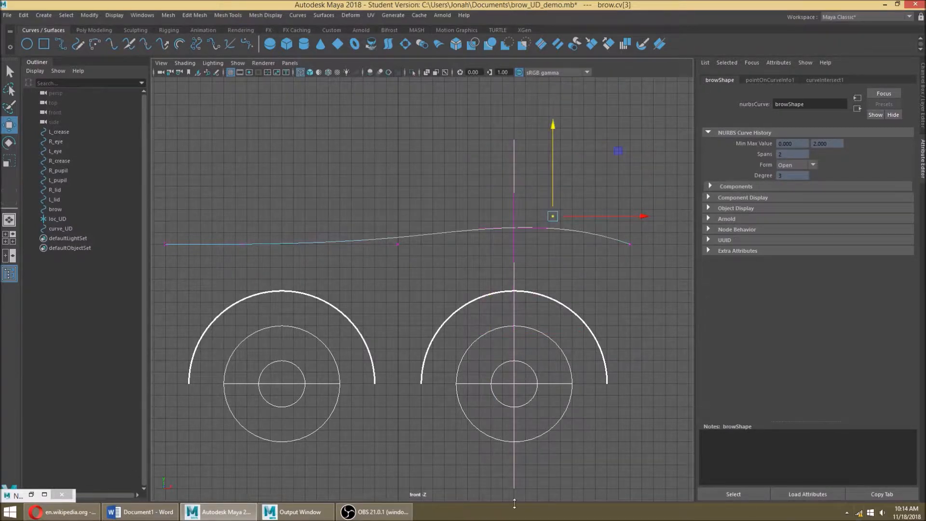
Bring back the Output Window and read the full text of its curveIntersect1 warnings.
left_click(302, 512)
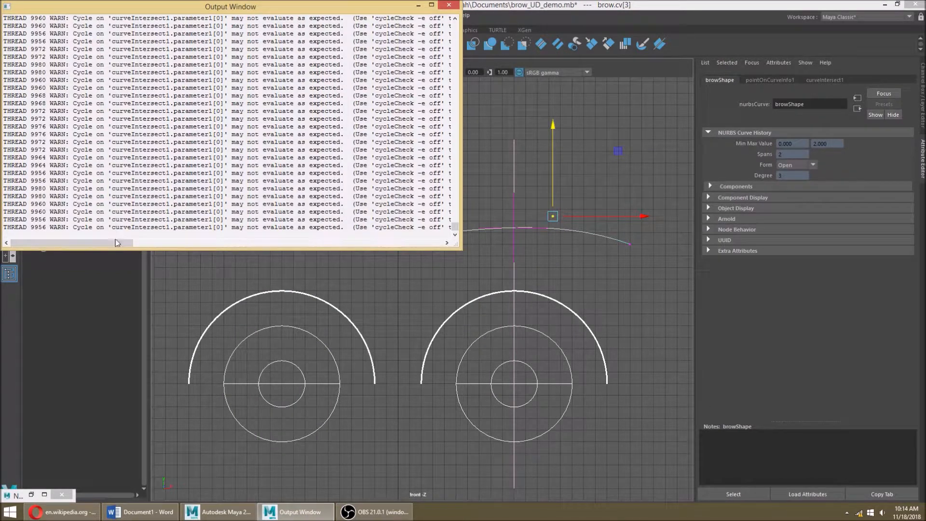
left_click_drag(114, 243, 153, 242)
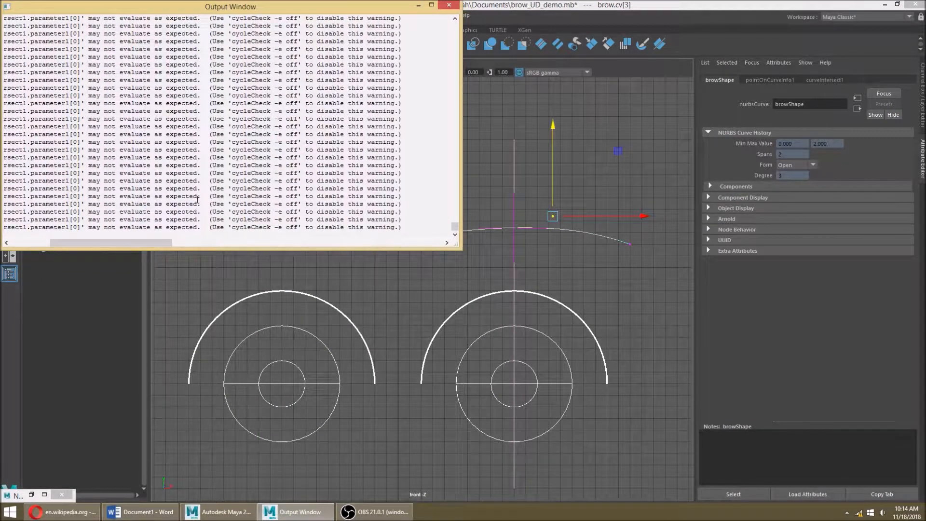
Try raising brow.cv[3] above the other brow control vertices to test the curve's behavior, and undo the moves.
left_click_drag(622, 237, 589, 260)
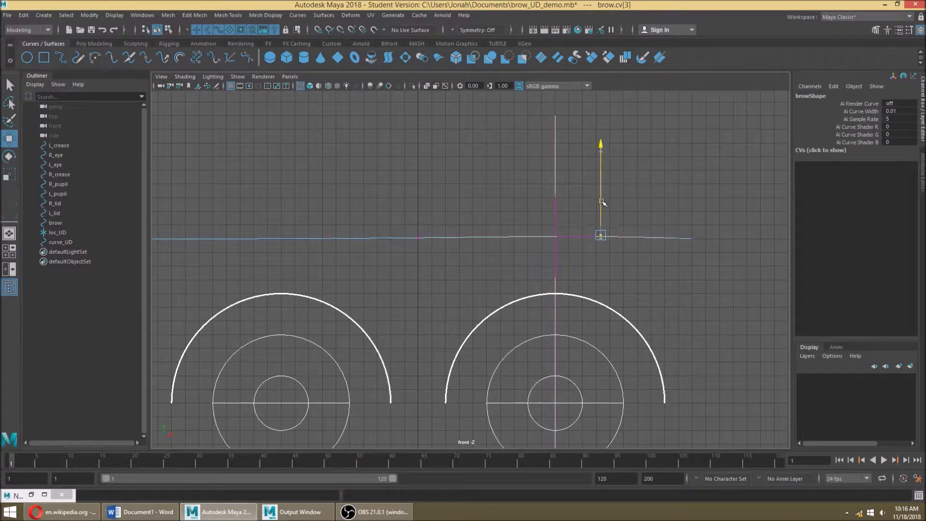
left_click_drag(602, 203, 589, 153)
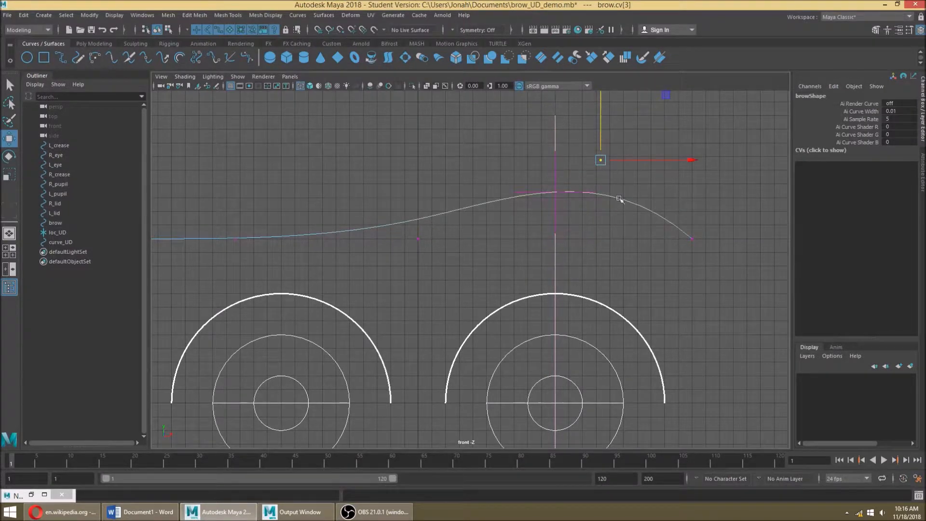
right_click_drag(647, 178, 673, 184)
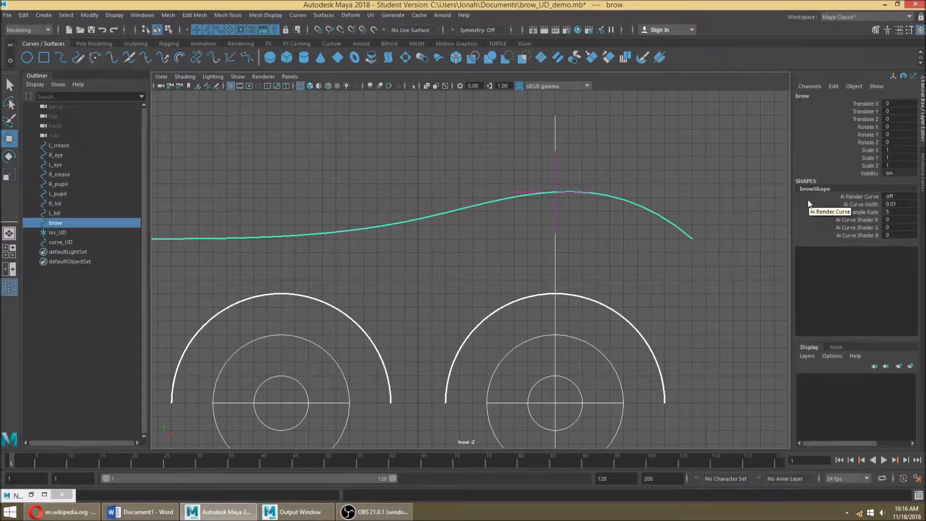
key("ctrl+z")
key("ctrl+z")
key("ctrl+z")
key("ctrl+z")
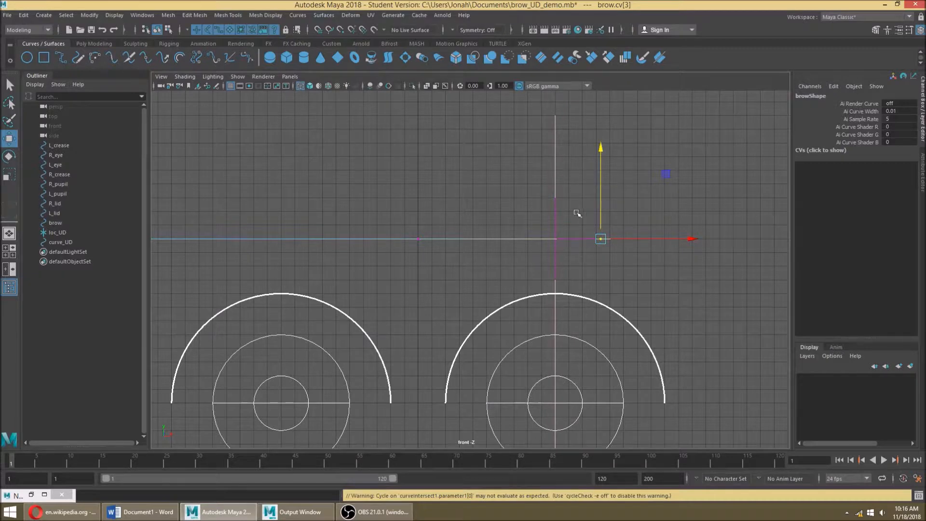
left_click_drag(602, 177, 603, 73)
key("ctrl+z")
Examine the available evaluation modes in the Animation preferences, and close the preferences.
left_click(916, 479)
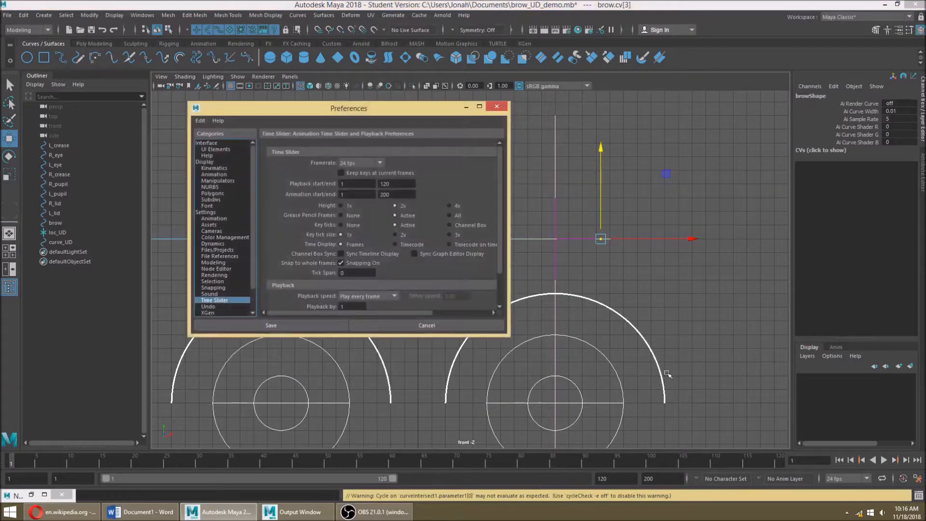
left_click_drag(226, 297, 224, 218)
left_click(358, 163)
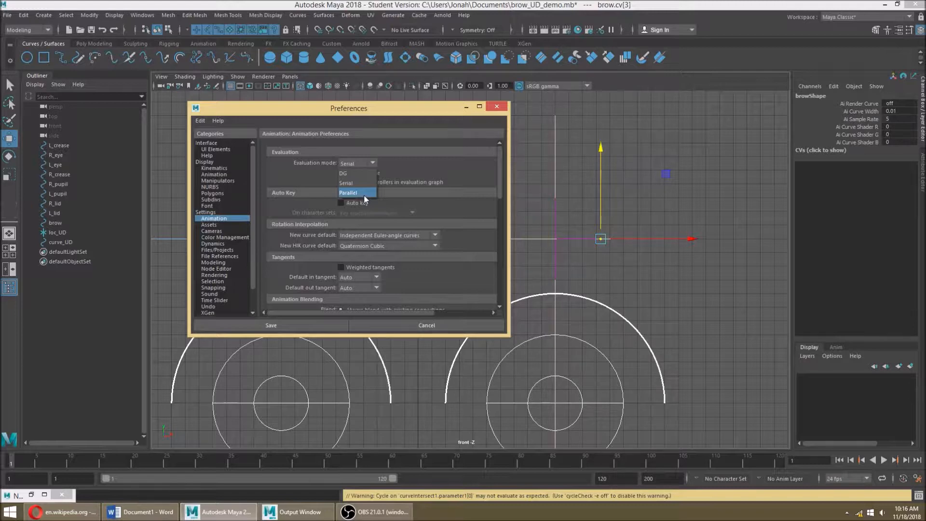
left_click(503, 110)
left_click(497, 106)
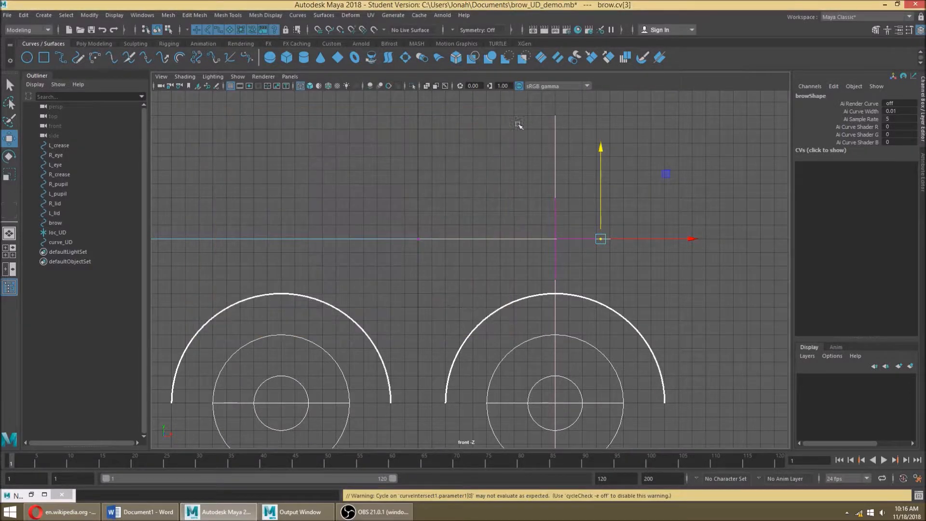
Leave control vertex editing on the brow and break the Translate X, Y and Z connections on loc_UD.
right_click_drag(551, 141, 585, 131)
left_click(671, 150)
middle_click_drag(545, 291, 565, 244, "alt")
scroll(575, 239, "down", 5)
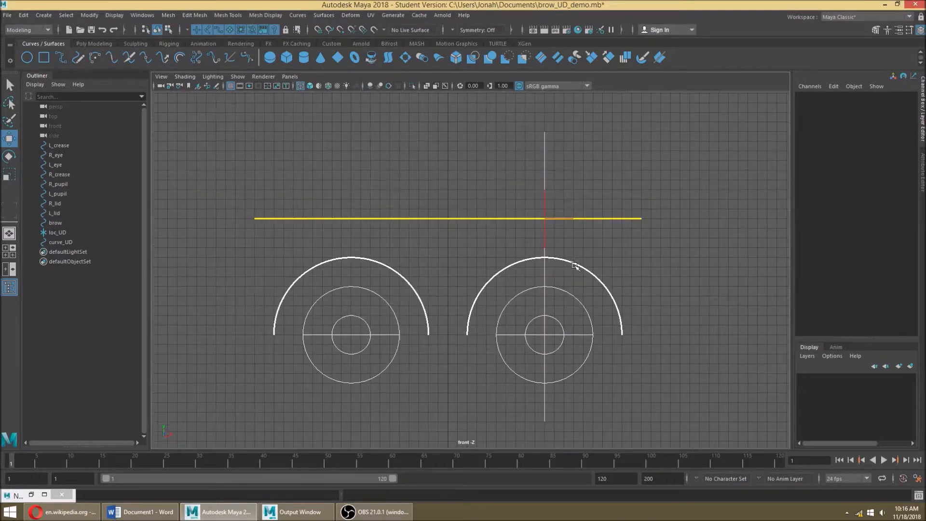
left_click(490, 206)
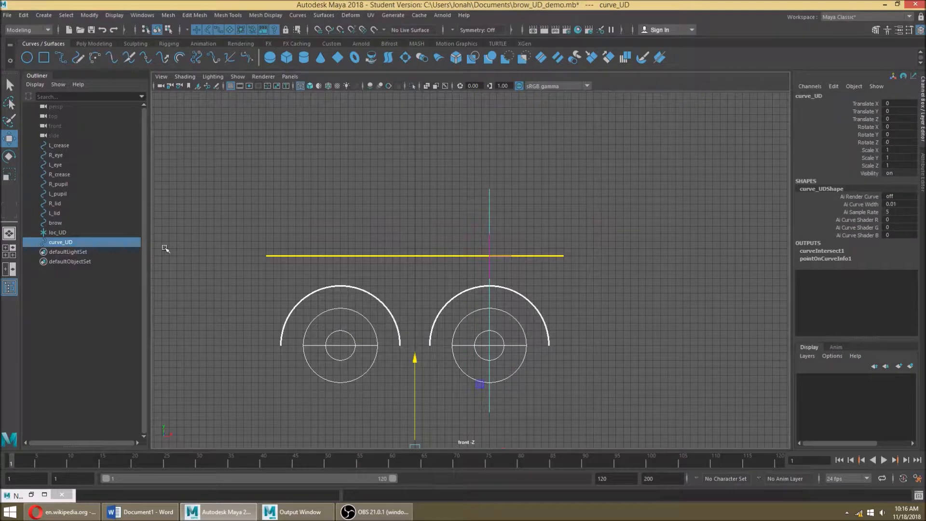
left_click(73, 232)
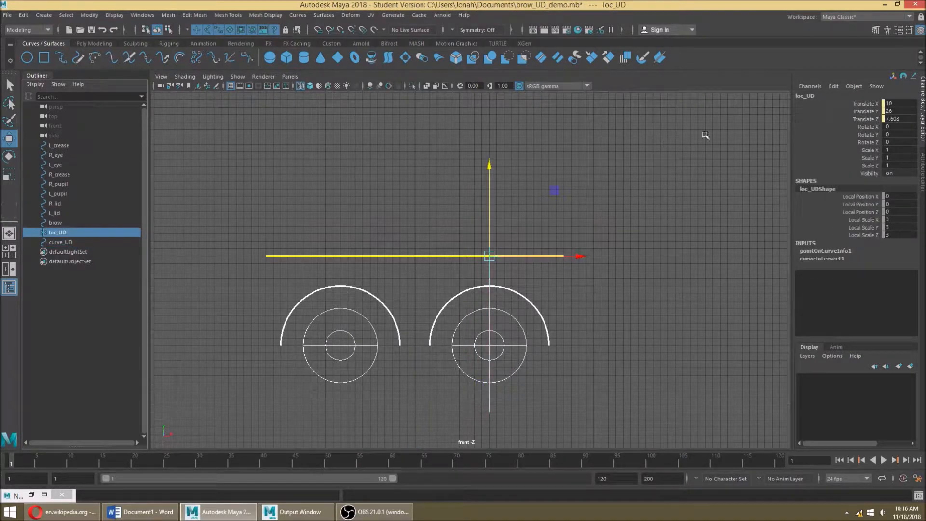
left_click_drag(873, 104, 874, 121)
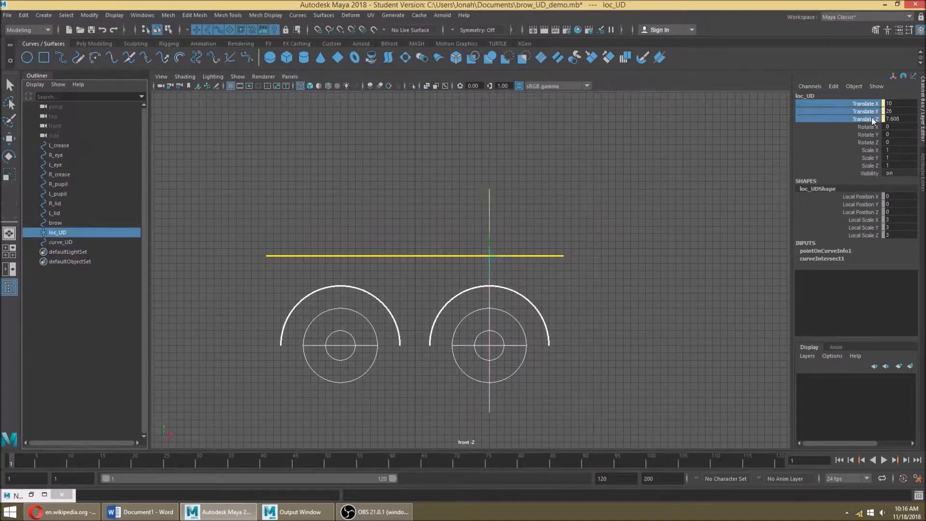
right_click(852, 142)
left_click(852, 290)
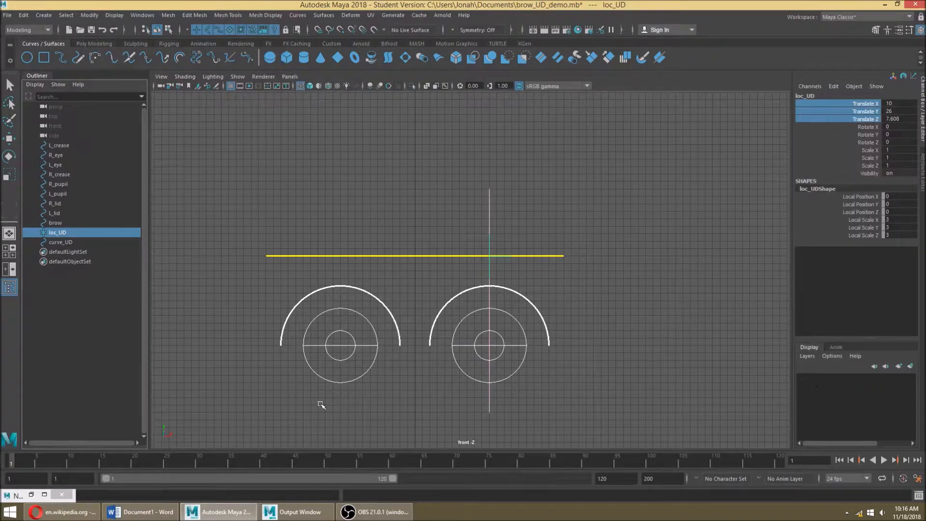
Bring back the Node Editor, delete the old intersection nodes, and reposition browShape above curve_UDShape.
left_click(31, 494)
middle_click_drag(85, 219, 175, 238, "alt")
left_click(175, 239)
key("Delete")
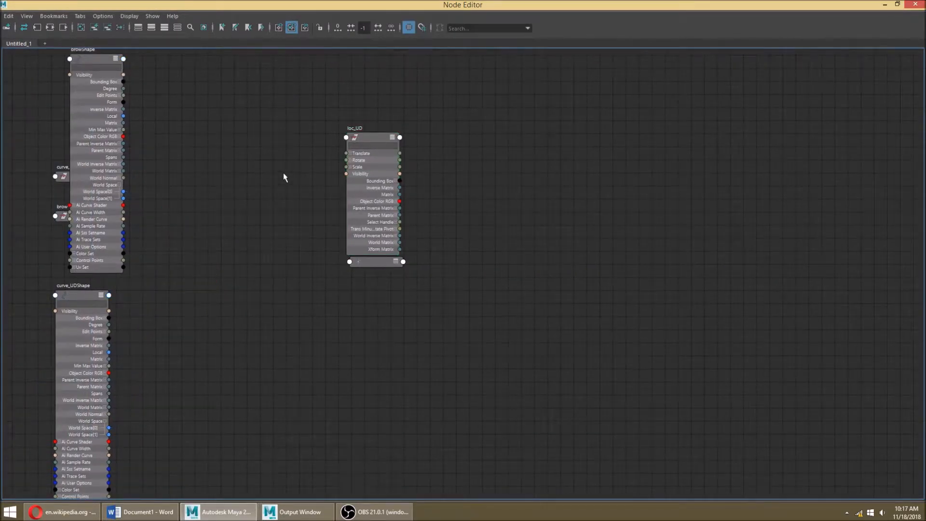
middle_click_drag(241, 166, 356, 231, "alt")
left_click_drag(220, 217, 202, 210)
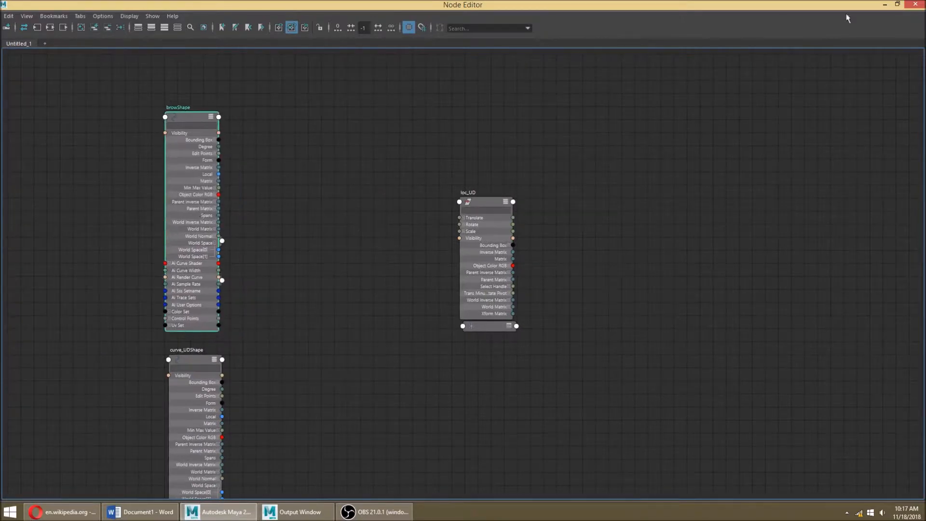
Shrink the Node Editor beside the viewport, show the scene from the side in perspective, and make room next to browShape.
left_click(884, 4)
left_click_drag(709, 65, 220, 52)
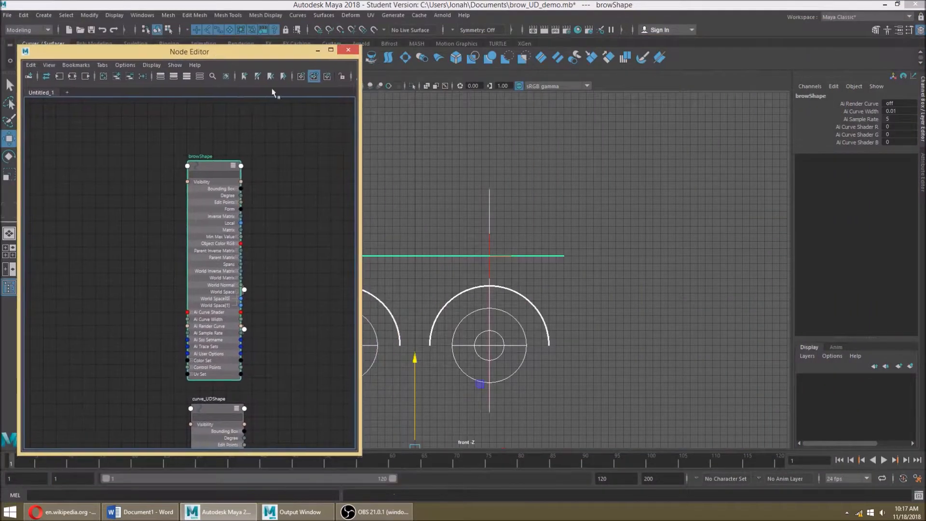
scroll(627, 217, "down", 3)
key("space")
key("space")
left_click_drag(647, 197, 441, 188, "alt")
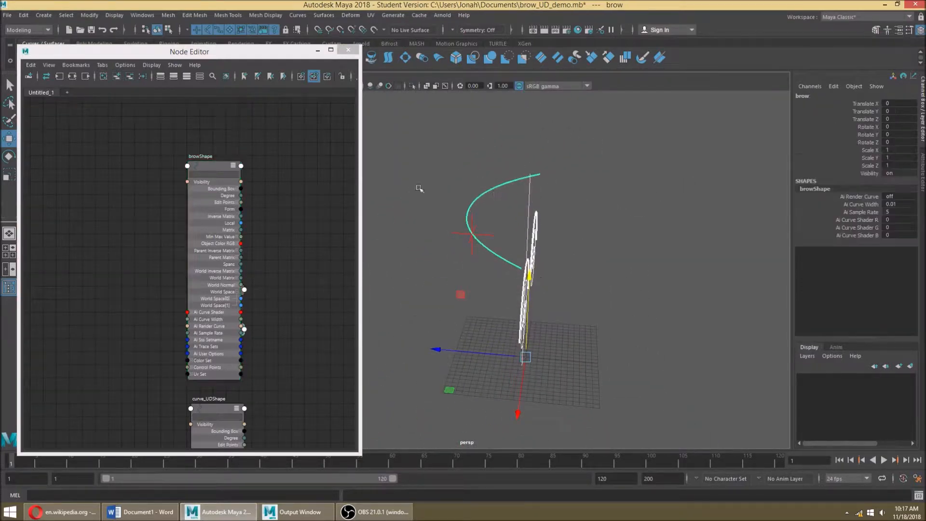
middle_click_drag(245, 231, 129, 101, "alt")
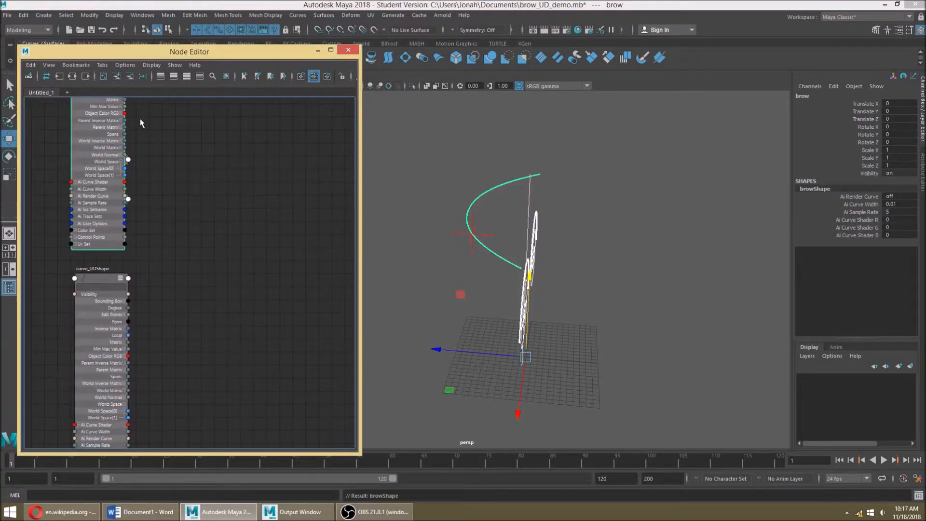
left_click(118, 123)
middle_click_drag(212, 153, 190, 217, "alt")
key("Tab")
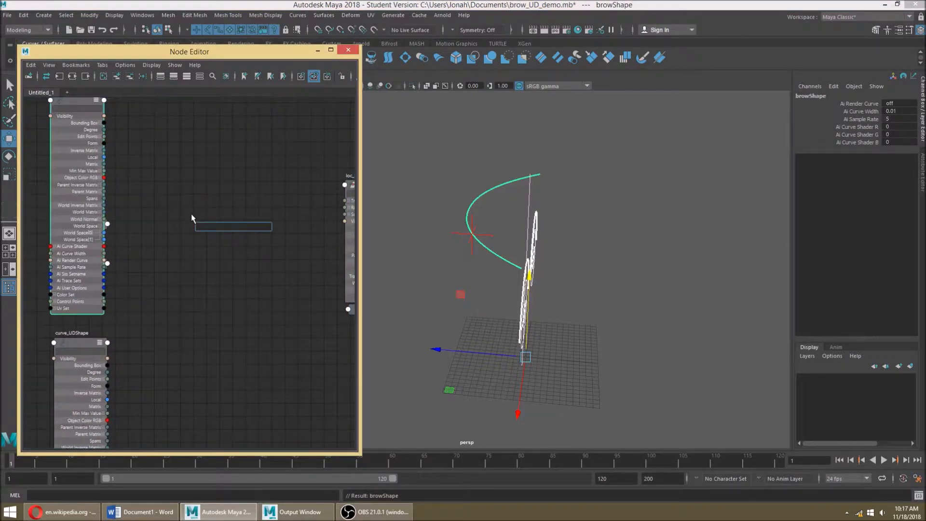
type("transform")
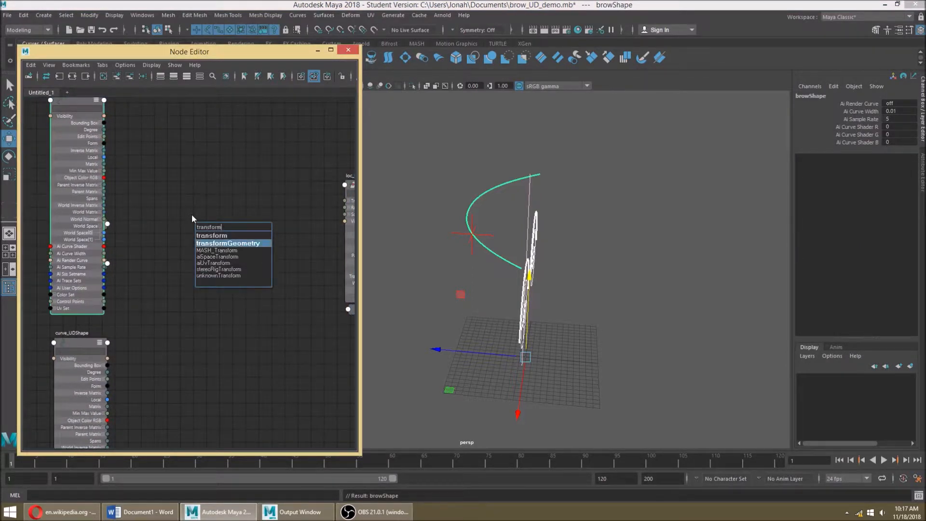
key("Return")
left_click(231, 225)
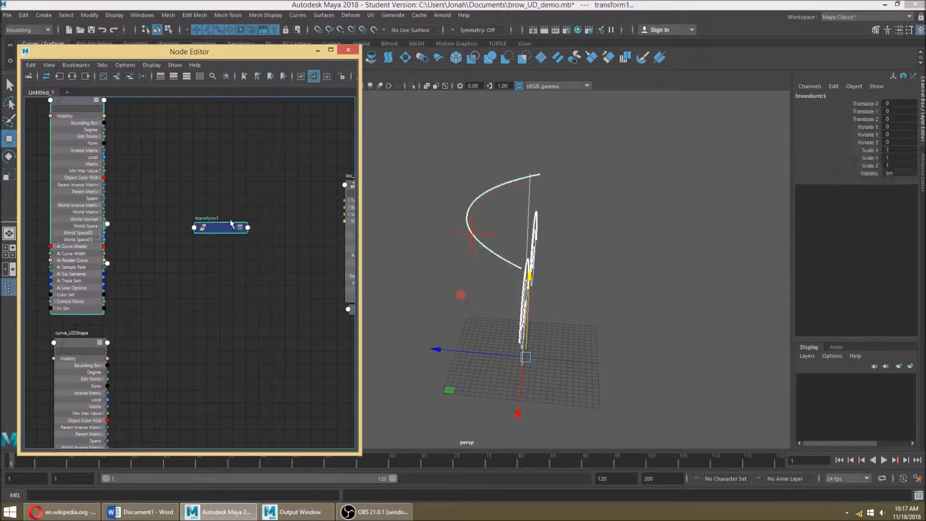
left_click(227, 206)
left_click(231, 228)
key("Delete")
Create a transformGeometry node in the Node Editor.
key("Tab")
type("tran")
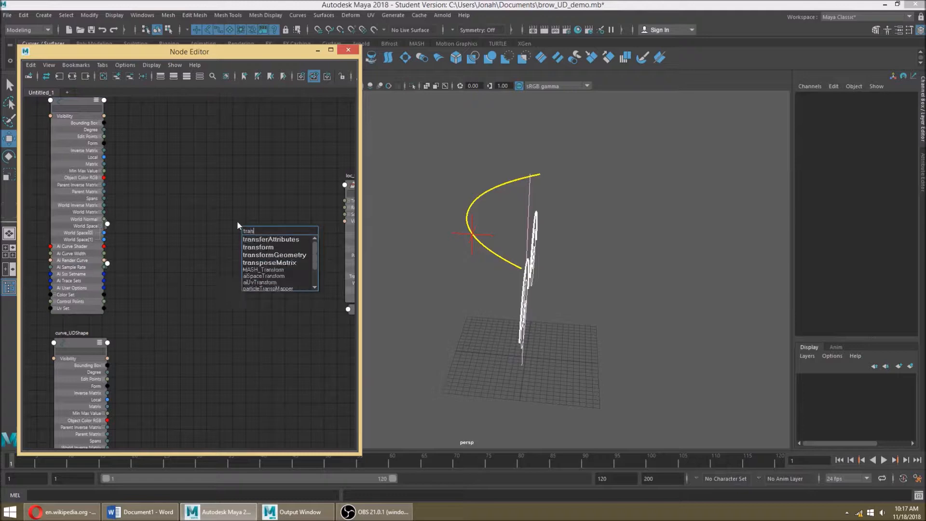
type("s")
key("Down")
key("Down")
key("Down")
key("Return")
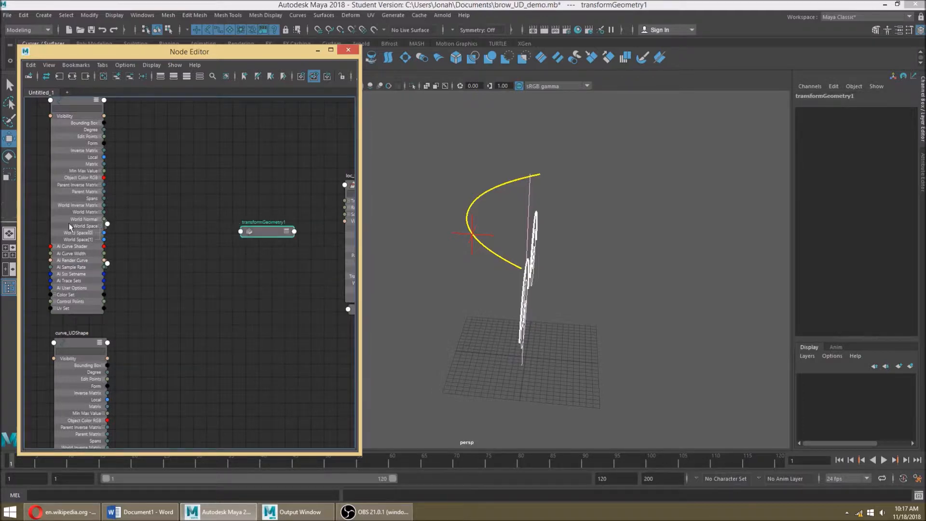
Connect browShape's World Space[0] to transformGeometry1's Input Geometry, expand the node, and move it closer to browShape.
left_click(268, 226)
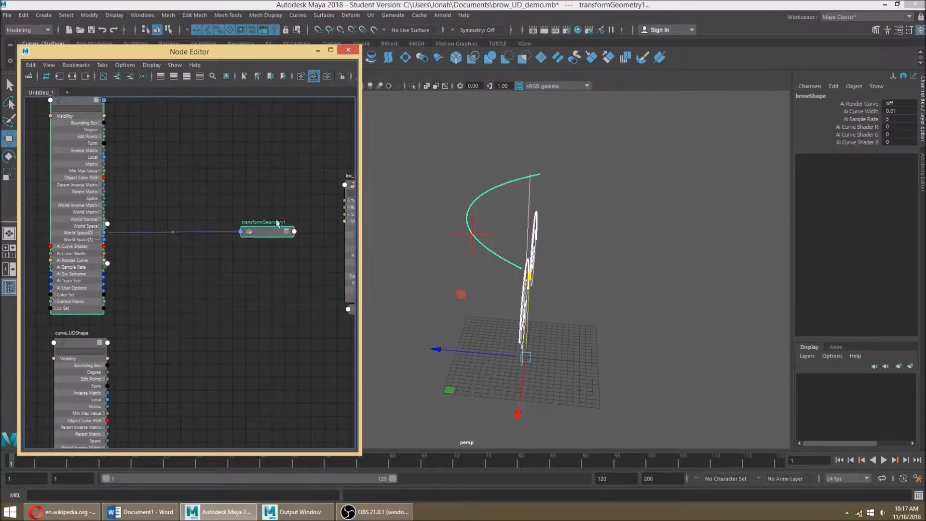
left_click(284, 227)
double_click(283, 231)
left_click(285, 228)
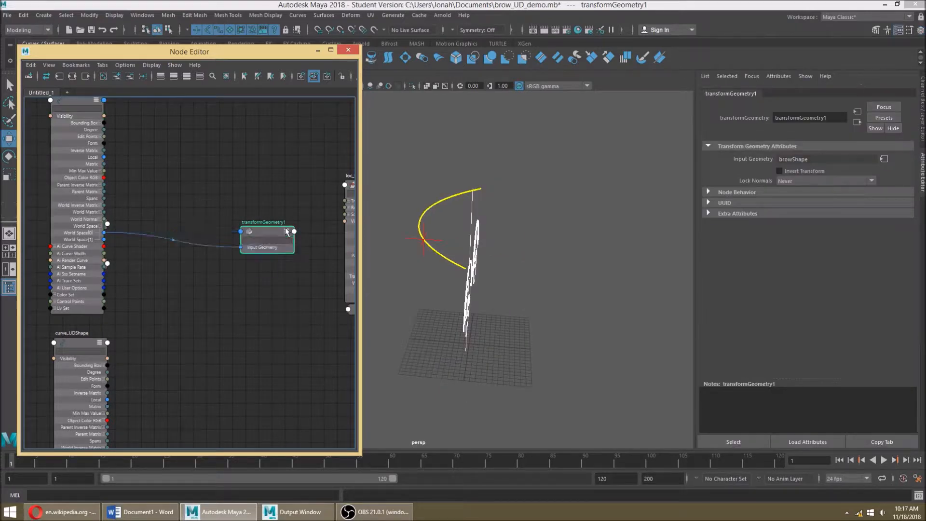
left_click_drag(263, 235, 204, 226)
Create a composeMatrix node and connect its output matrix to transformGeometry1's Transform input.
key("Tab")
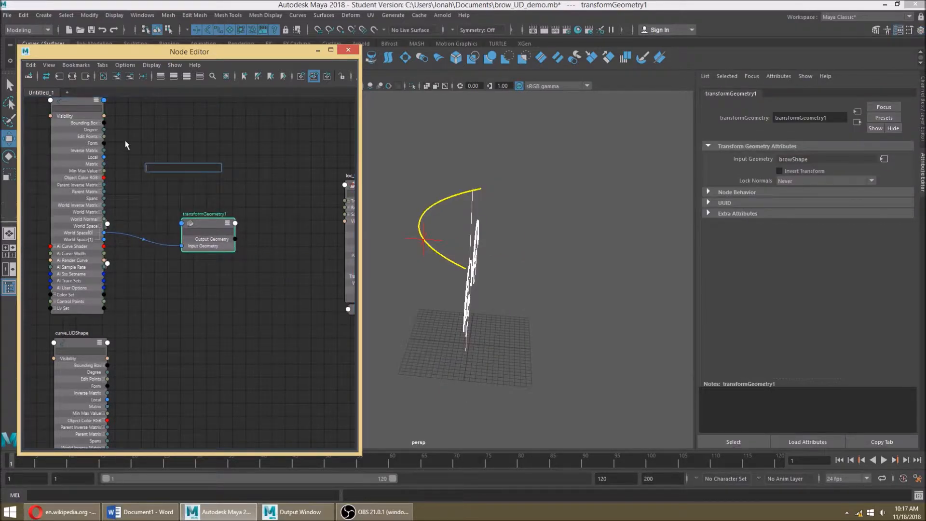
type("composeMatrix")
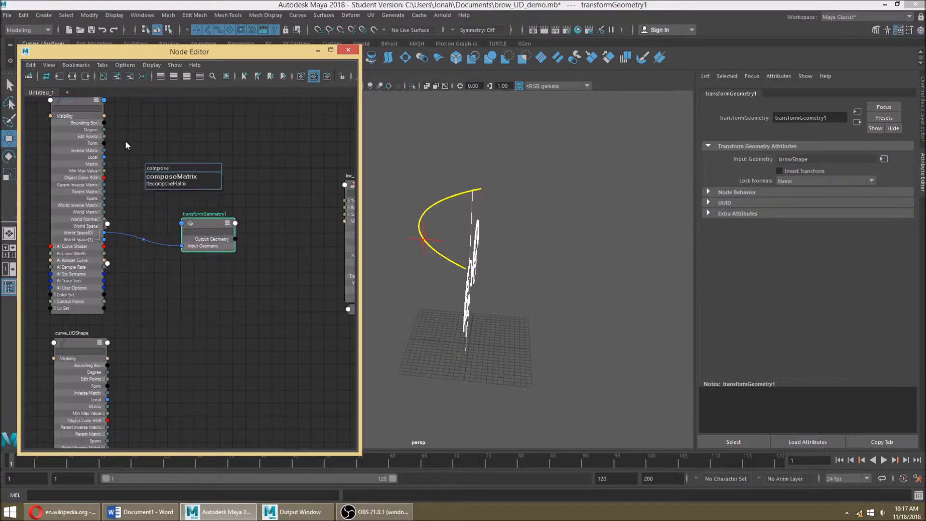
key("Return")
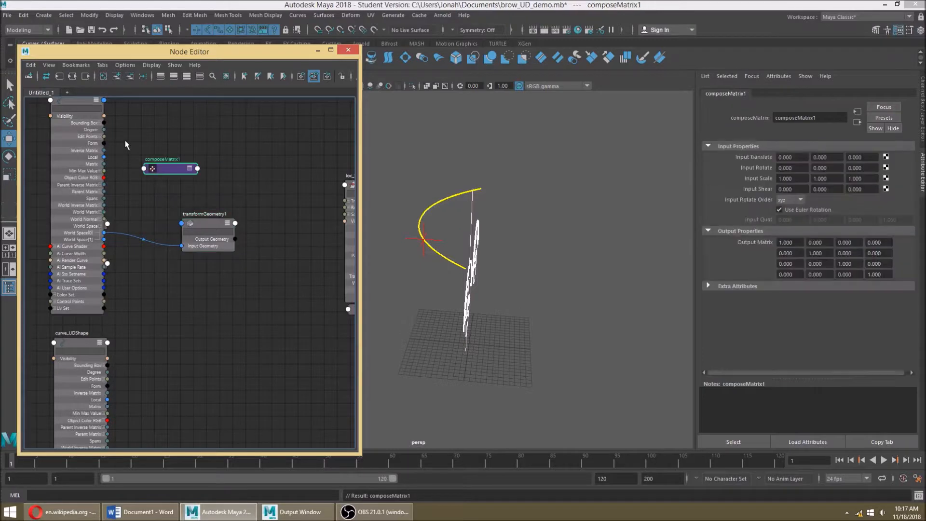
left_click(205, 220, "shift")
key("c")
left_click(210, 162)
left_click_drag(166, 164, 141, 158)
Set composeMatrix1's Input Scale to 0 in Y and Z.
left_click_drag(620, 228, 529, 228, "alt")
left_click_drag(837, 179, 656, 160)
type("0")
key("Return")
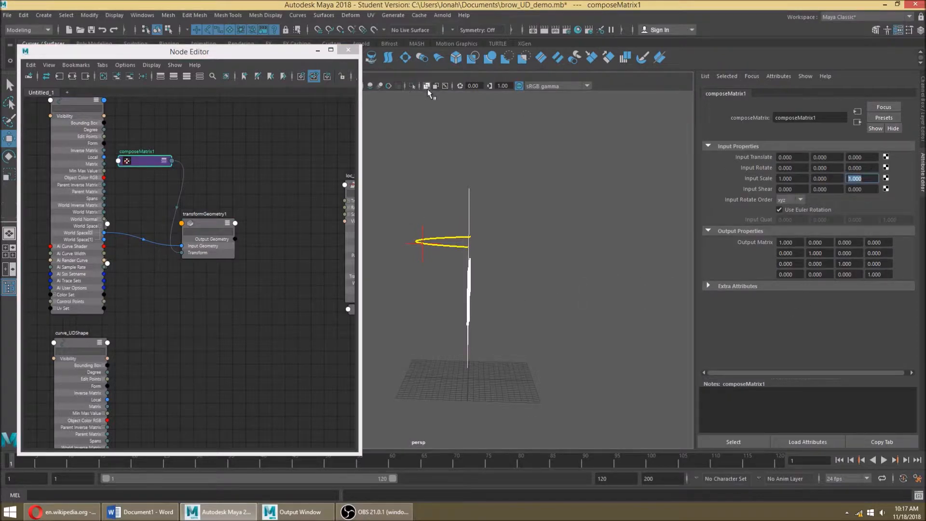
Create a nurbsCurve node and connect transformGeometry1's Output Geometry to its shape, curveShape1.
middle_click_drag(199, 186, 145, 166)
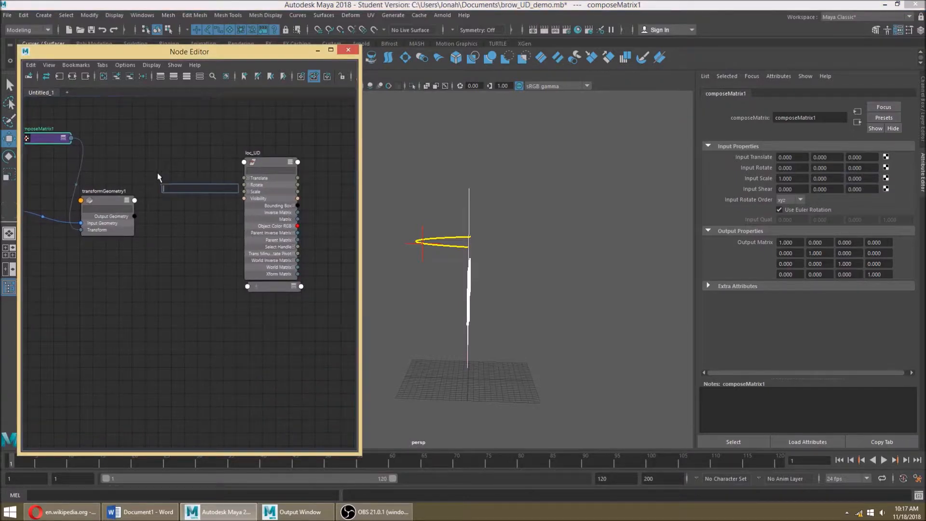
key("Tab")
type("nurbsS")
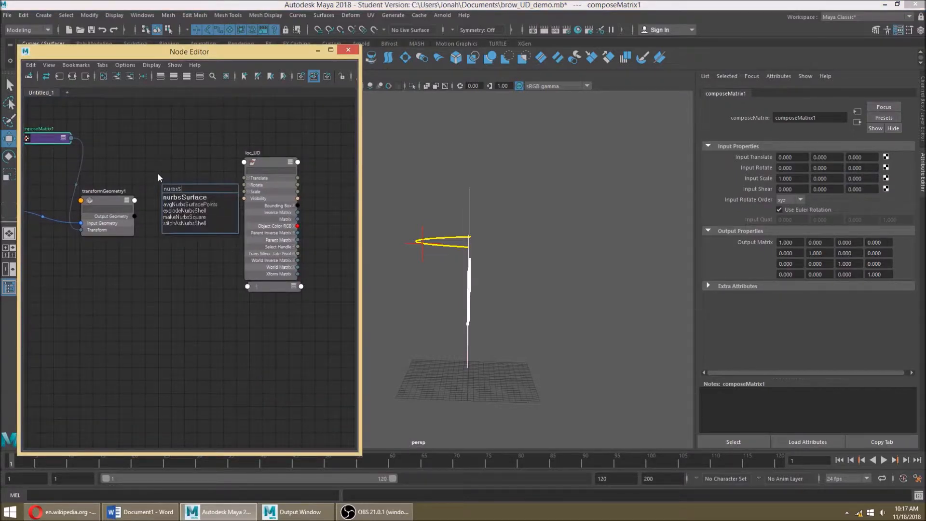
type("u")
key("BackSpace")
key("BackSpace")
key("Down")
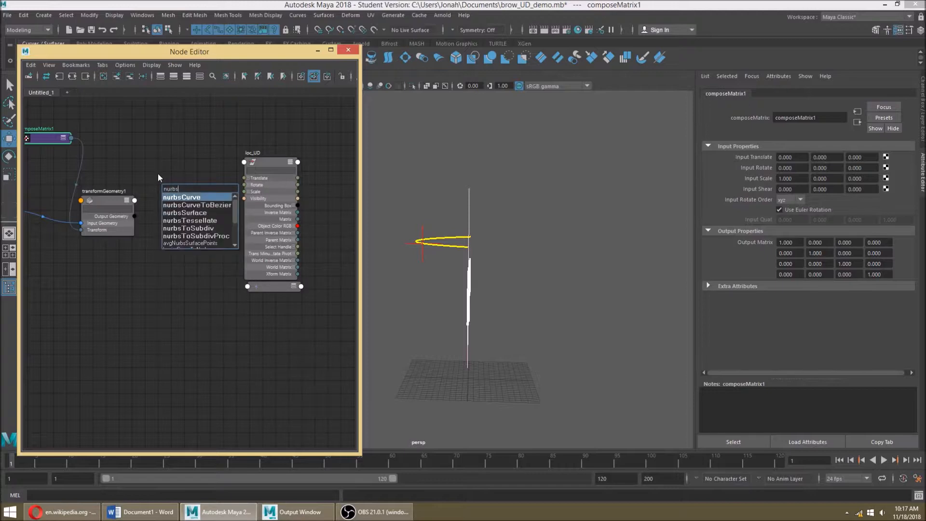
key("Return")
left_click(117, 225)
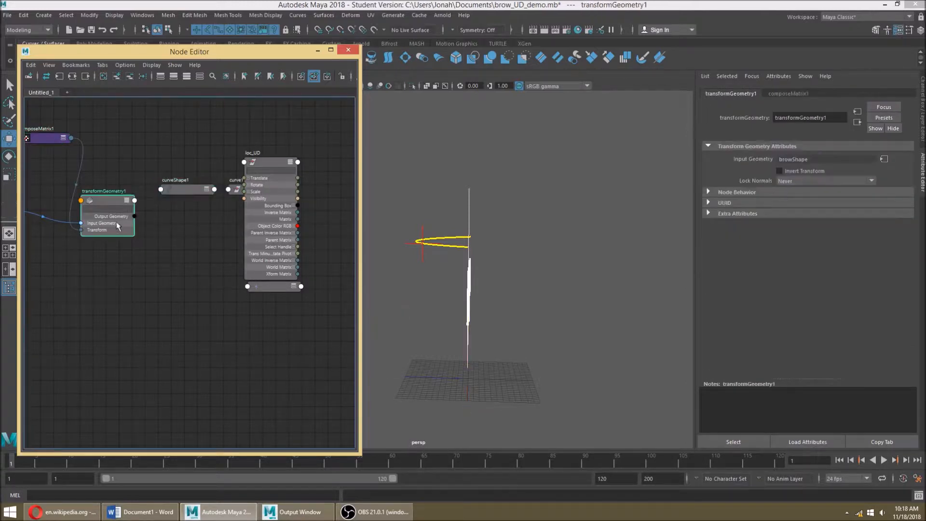
left_click(203, 191)
Display the control vertices of the flattened curve and the brow curve in the perspective view.
left_click_drag(563, 219, 610, 231, "alt")
middle_click_drag(513, 308, 577, 281, "alt")
middle_click_drag(471, 265, 479, 249, "alt")
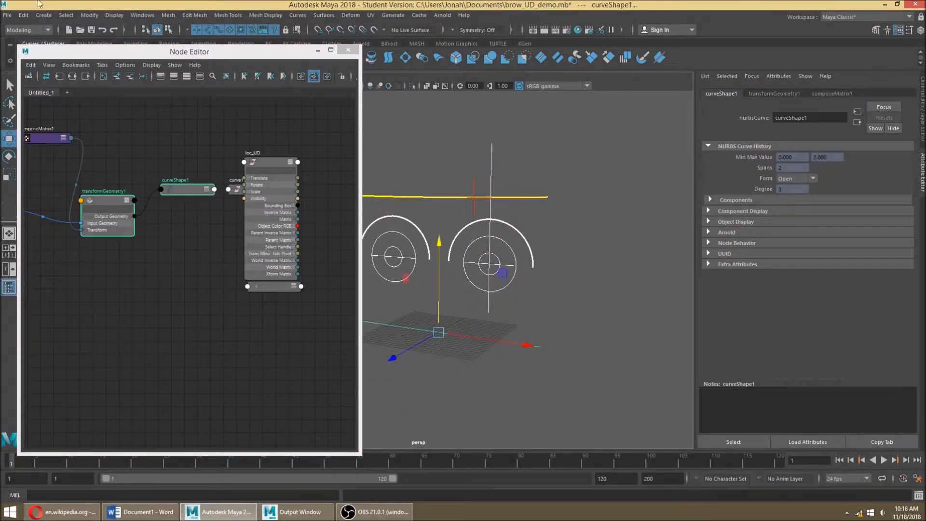
left_click(114, 15)
mouse_move(275, 139)
mouse_move(224, 149)
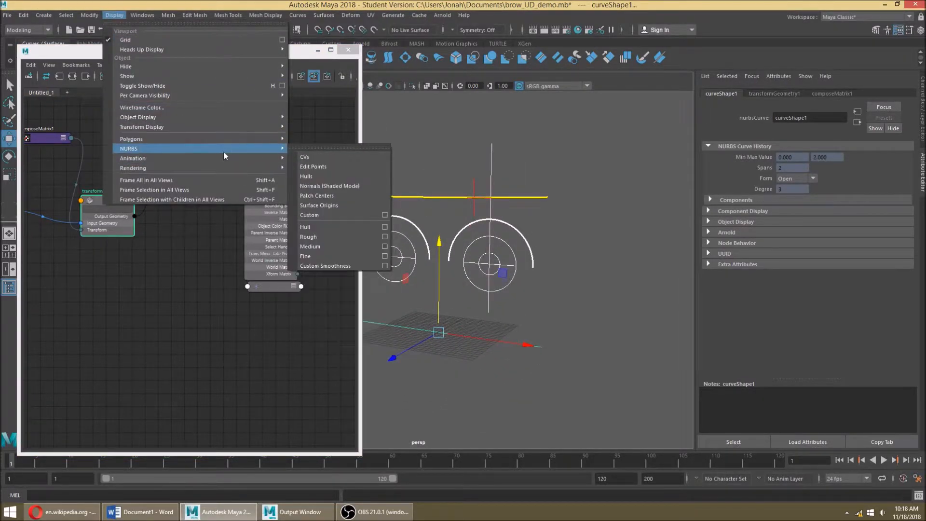
left_click(301, 155)
left_click(450, 197)
key("ctrl+h")
key("ctrl+h")
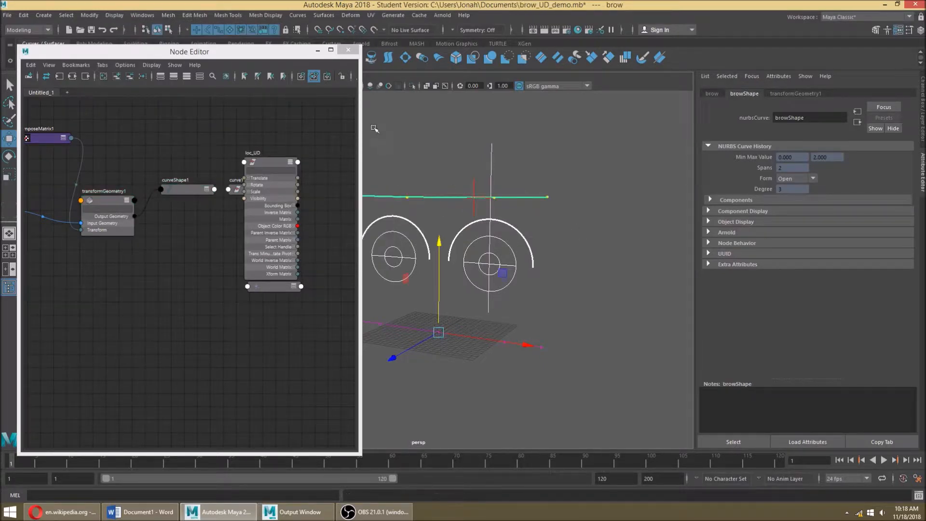
Try moving the brow curve's control vertices in the front view to test how the flattened curve follows.
left_click(318, 50)
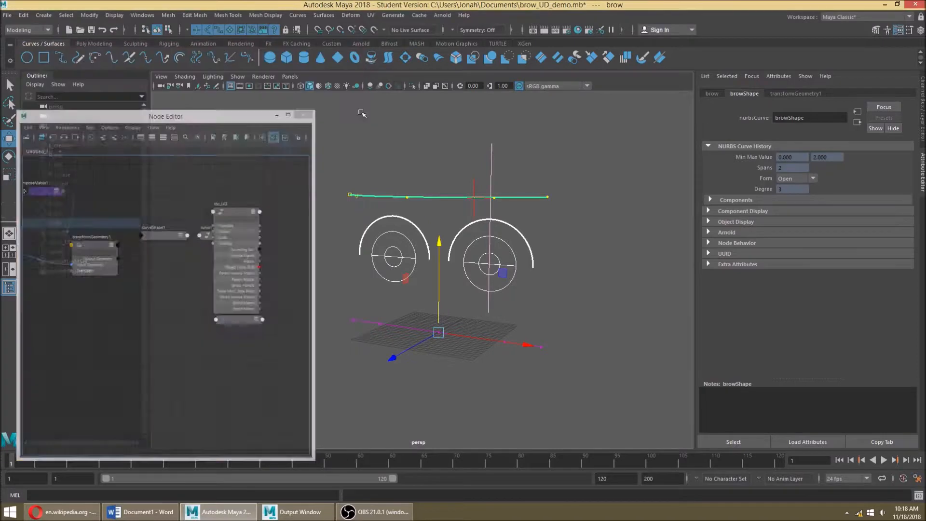
left_click_drag(429, 154, 432, 154, "alt")
right_click_drag(431, 155, 404, 153)
left_click_drag(512, 196, 476, 200, "alt")
key("space")
key("space")
middle_click_drag(473, 246, 388, 243, "alt")
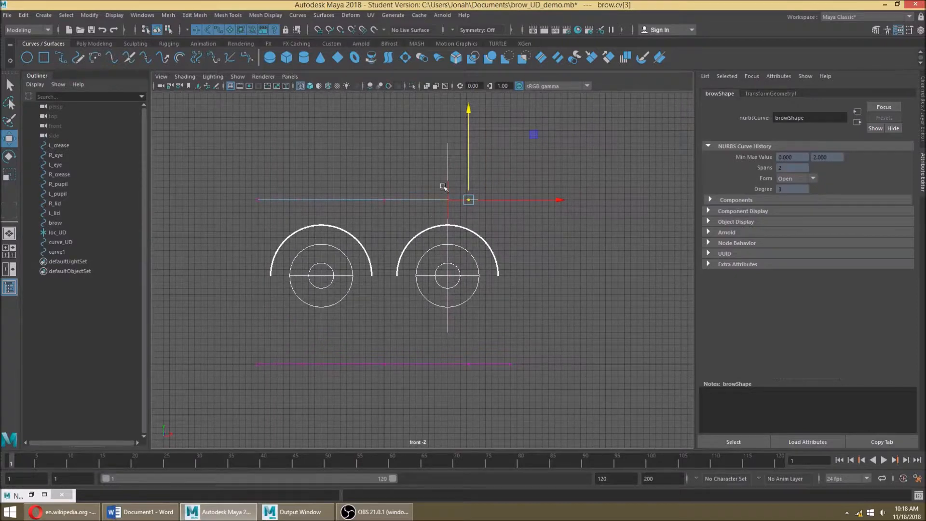
left_click_drag(467, 156, 473, 97)
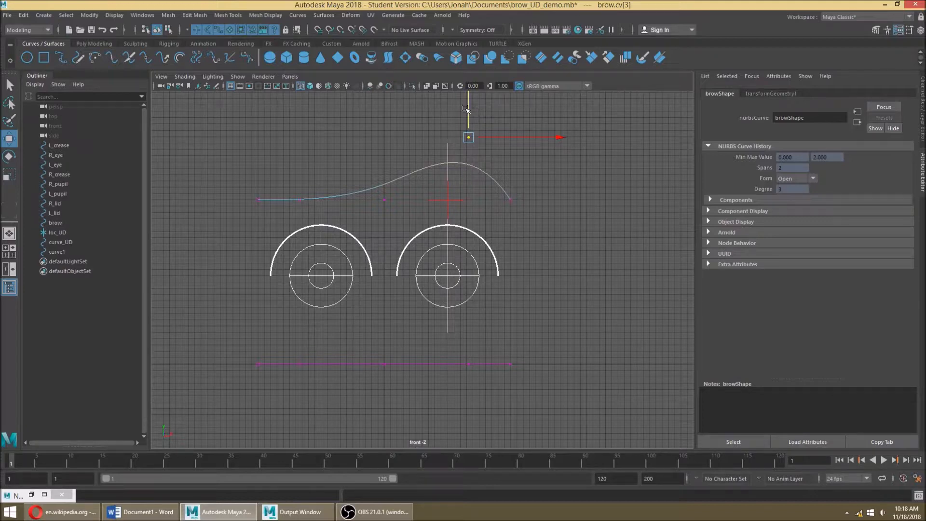
left_click_drag(468, 106, 489, 96)
left_click_drag(503, 129, 470, 144)
left_click_drag(414, 214, 374, 183)
left_click_drag(423, 205, 385, 200)
Undo the test moves of the brow curve's control vertices.
key("ctrl+z")
key("ctrl+z")
key("ctrl+z")
key("ctrl+z")
key("ctrl+z")
Select loc_UD and examine its position relative to the brow and flattened curves in the perspective view.
left_click(545, 177)
left_click(448, 212)
key("space")
key("space")
left_click_drag(531, 176, 449, 244, "alt")
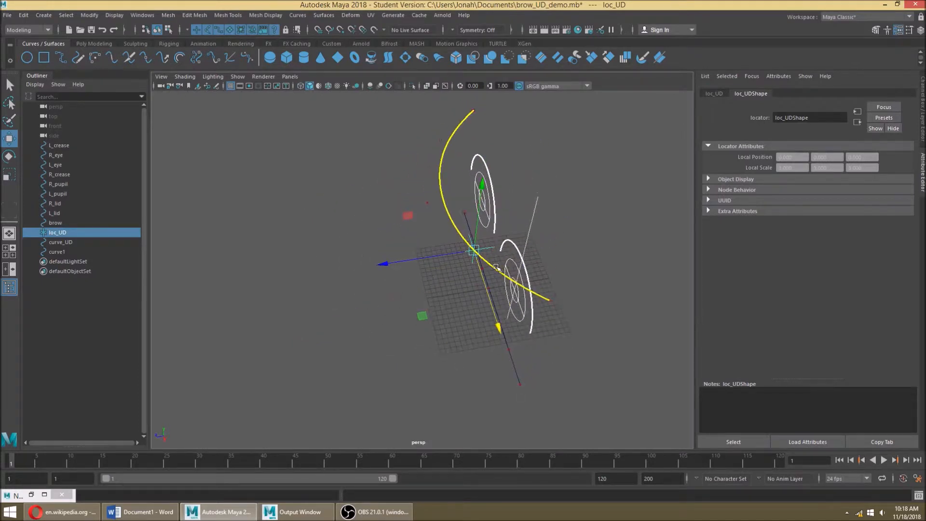
middle_click_drag(495, 267, 410, 245, "alt")
left_click_drag(441, 327, 479, 224, "alt")
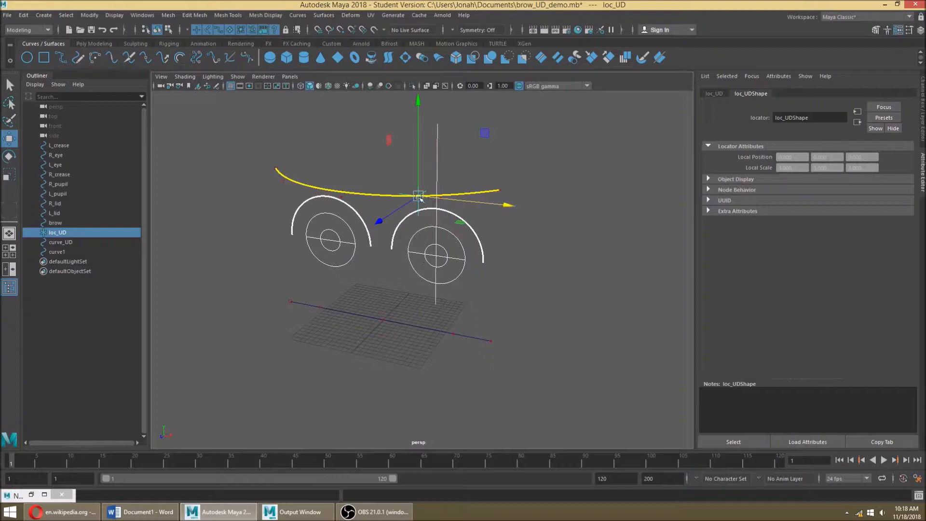
Create a locator in the front view and snap it onto the flattened curve directly below loc_UD.
key("space")
key("space")
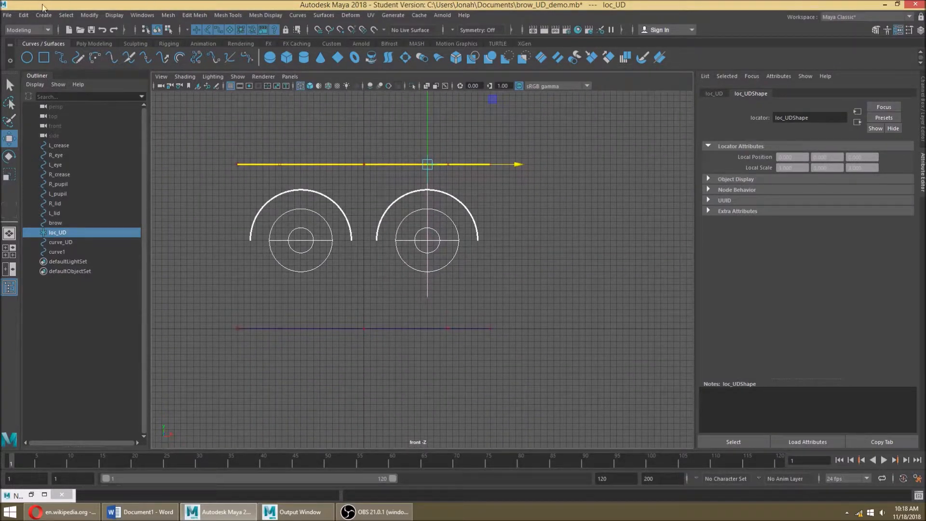
left_click(169, 43)
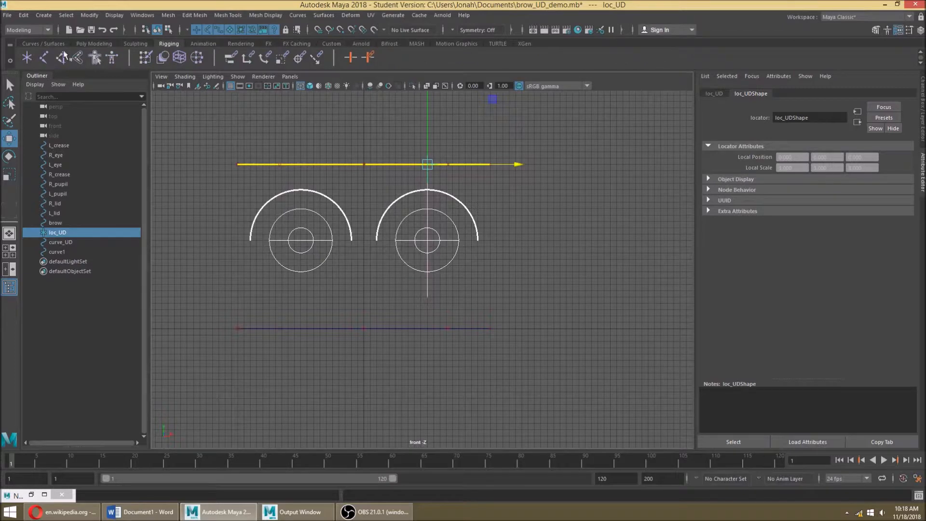
left_click(27, 57)
key("c")
left_click_drag(453, 328, 427, 331)
key("space")
key("space")
key("f")
left_click_drag(576, 203, 492, 204, "alt")
key("space")
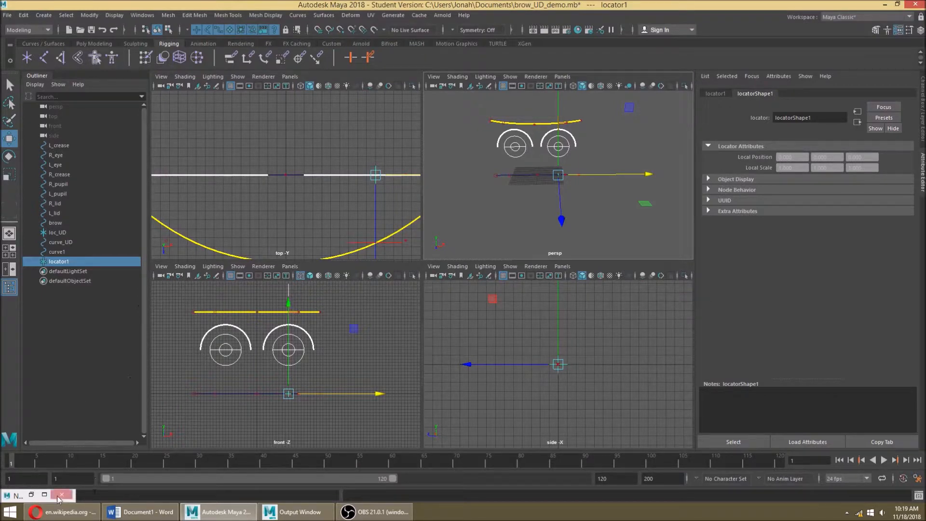
Maximize the Node Editor, expand locator1's attributes, and space its node, locatorShape1 and curve1 apart in the graph.
left_click(44, 494)
left_click_drag(366, 214, 420, 299)
scroll(370, 202, "up", 2)
left_click_drag(371, 204, 230, 114)
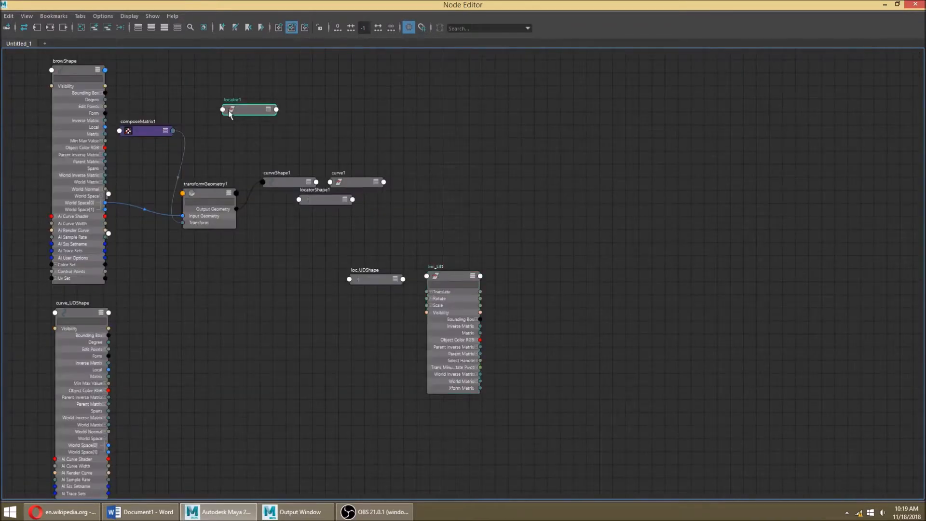
scroll(282, 110, "up", 2)
left_click(298, 101)
left_click_drag(299, 97, 556, 126)
middle_click_drag(526, 190, 472, 213, "alt")
left_click_drag(473, 216, 515, 184)
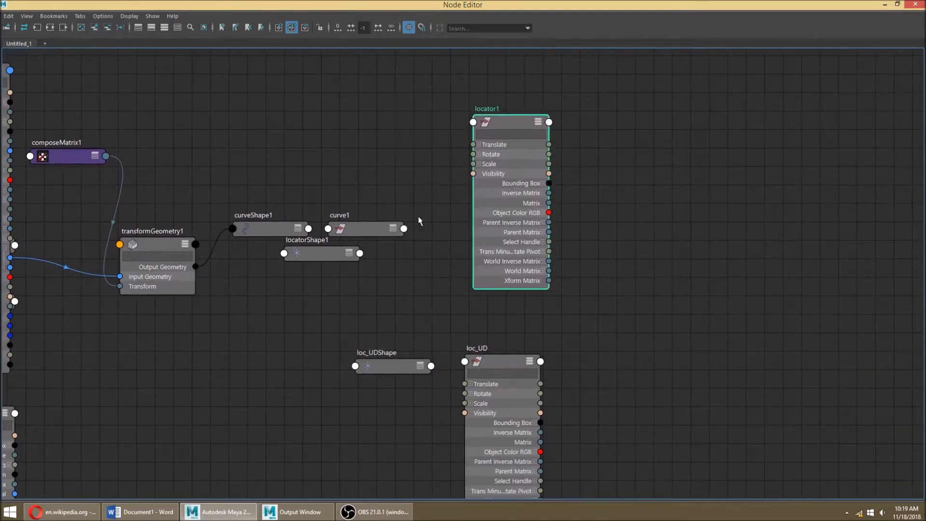
left_click_drag(357, 253, 341, 326)
left_click_drag(347, 231, 356, 270)
Create a nearestPointOnCurve node and arrange locator1 and locatorShape1 ahead of it in the graph.
key("Tab")
type("nearest")
key("Down")
key("Return")
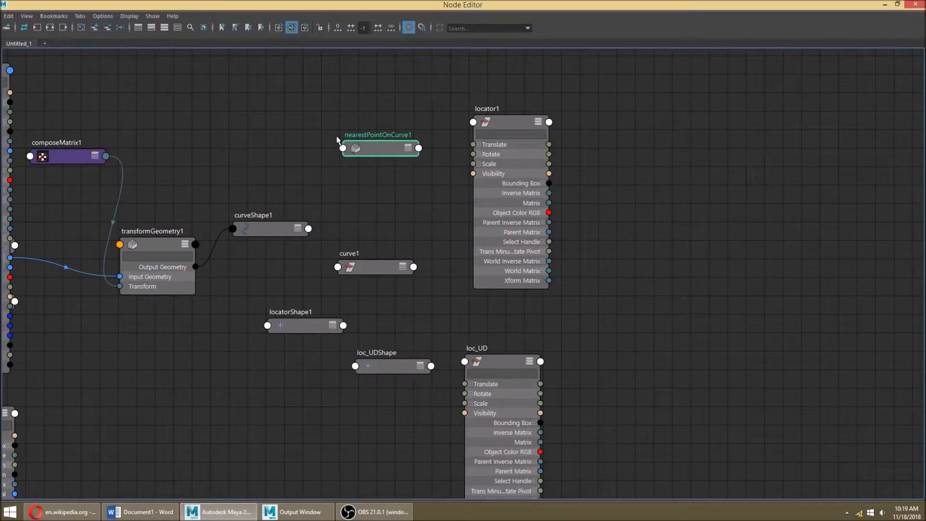
left_click_drag(397, 148, 545, 147)
left_click_drag(499, 179, 260, 123)
middle_click_drag(259, 123, 279, 163, "alt")
left_click_drag(279, 163, 241, 113)
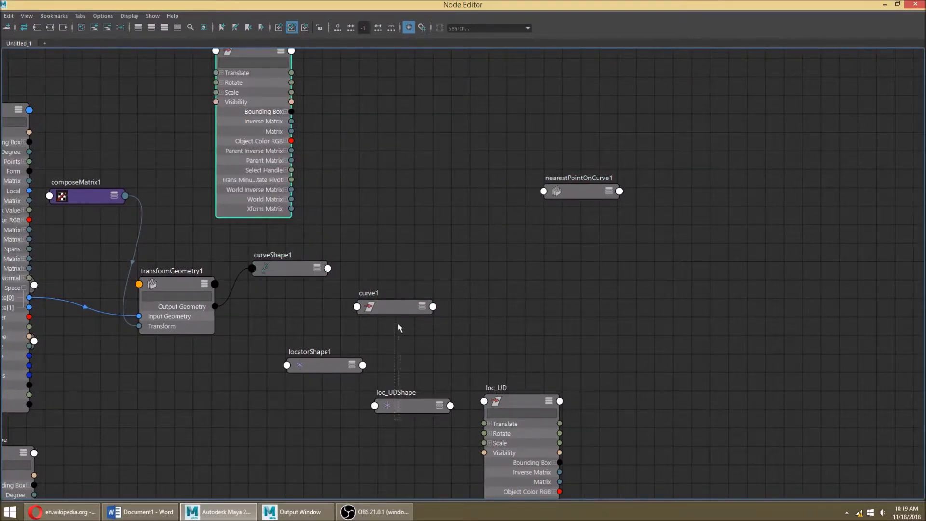
left_click_drag(305, 372, 324, 136)
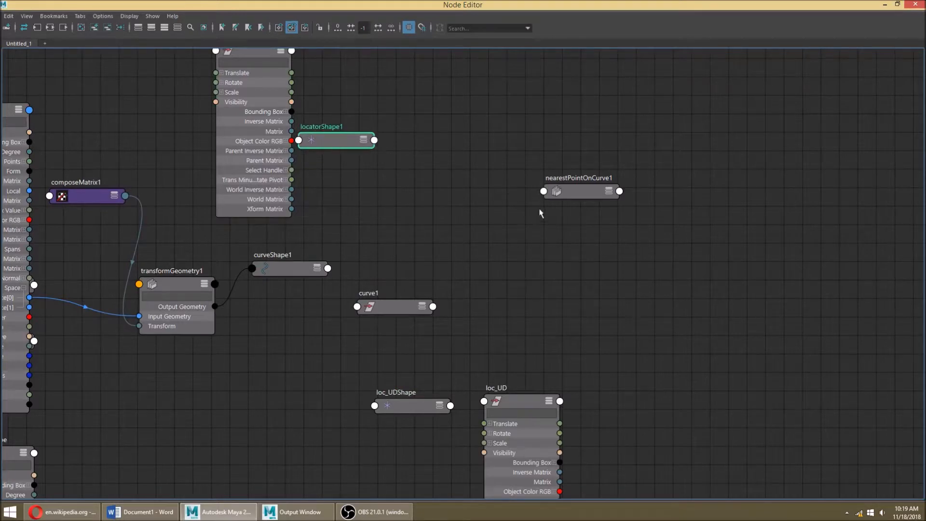
Connect locatorShape1's World Position[0] to nearestPointOnCurve1's In Position.
left_click(622, 192)
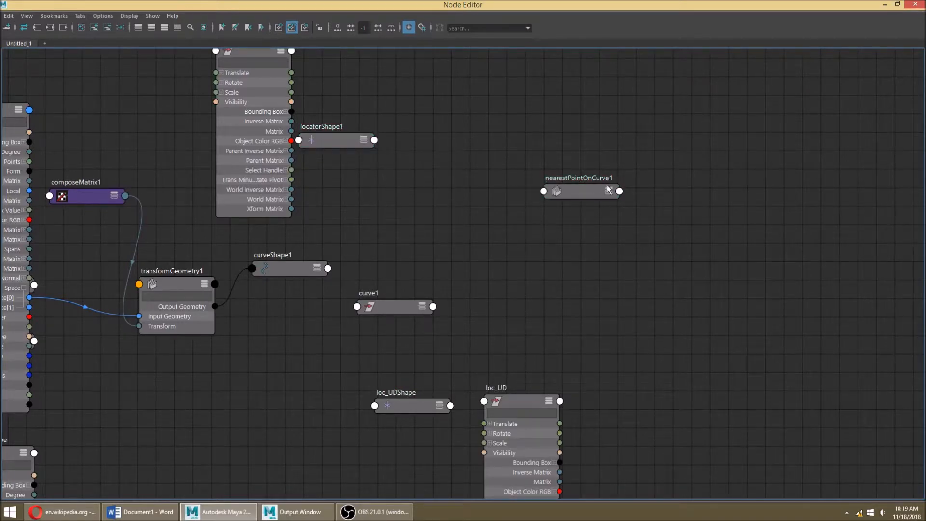
left_click(607, 188)
left_click(609, 191)
left_click_drag(609, 195, 546, 207)
left_click(353, 141)
left_click(371, 139)
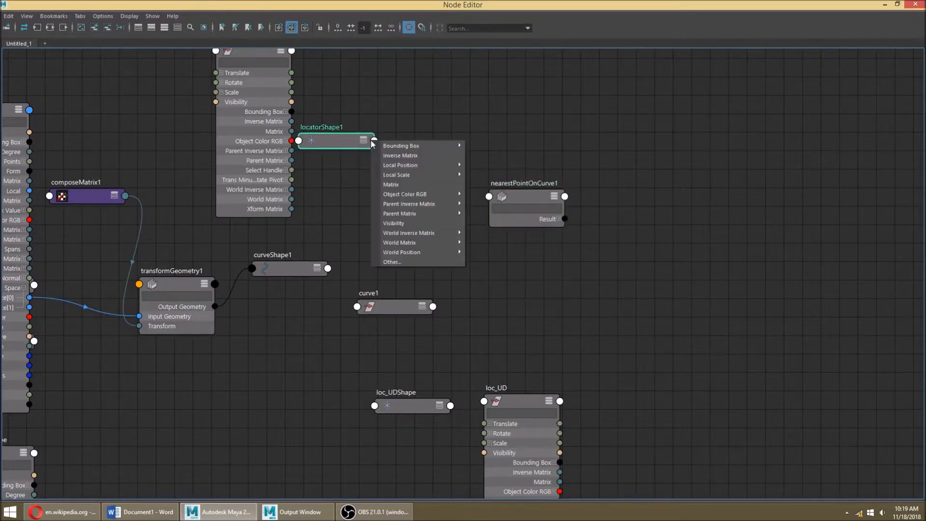
left_click(366, 140)
left_click(364, 140)
left_click(364, 140)
left_click_drag(365, 140, 400, 53)
left_click_drag(406, 186, 502, 203)
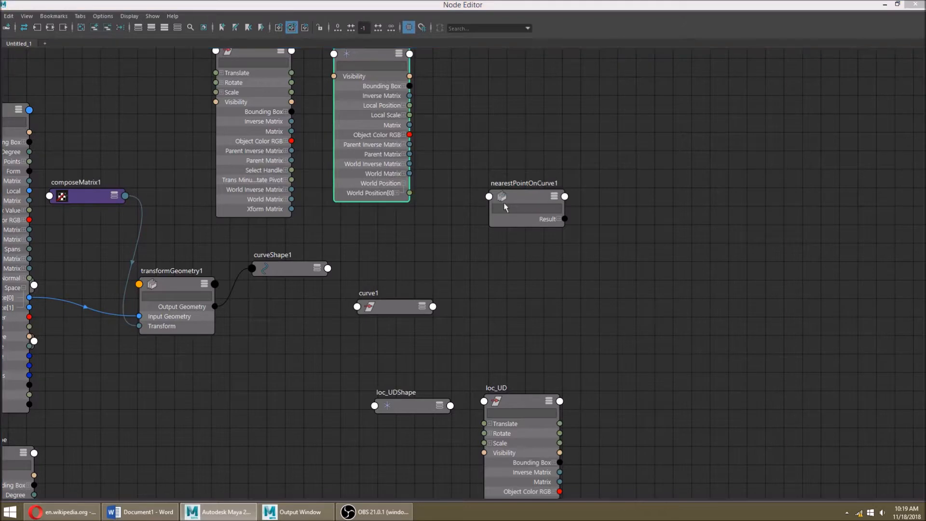
left_click(114, 235)
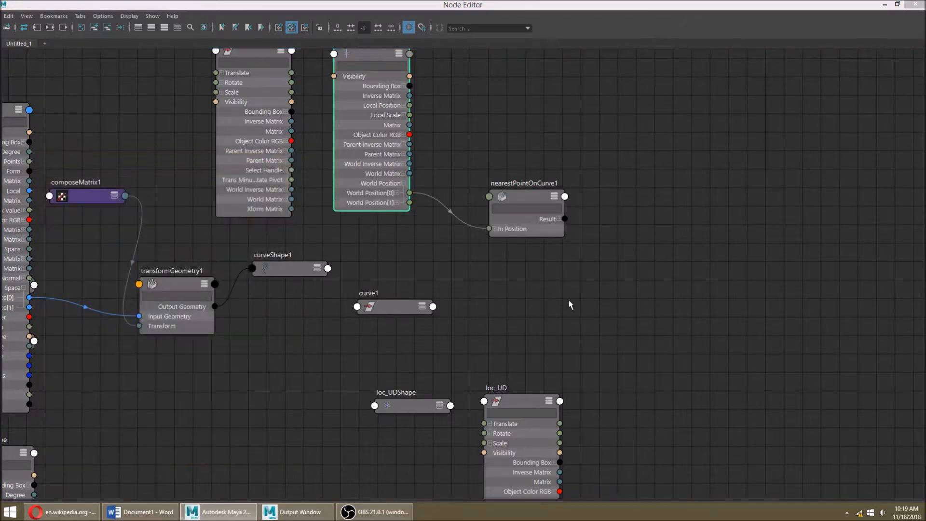
Expand curveShape1's attributes and connect its World Space output to nearestPointOnCurve1's Input Curve.
left_click(319, 268)
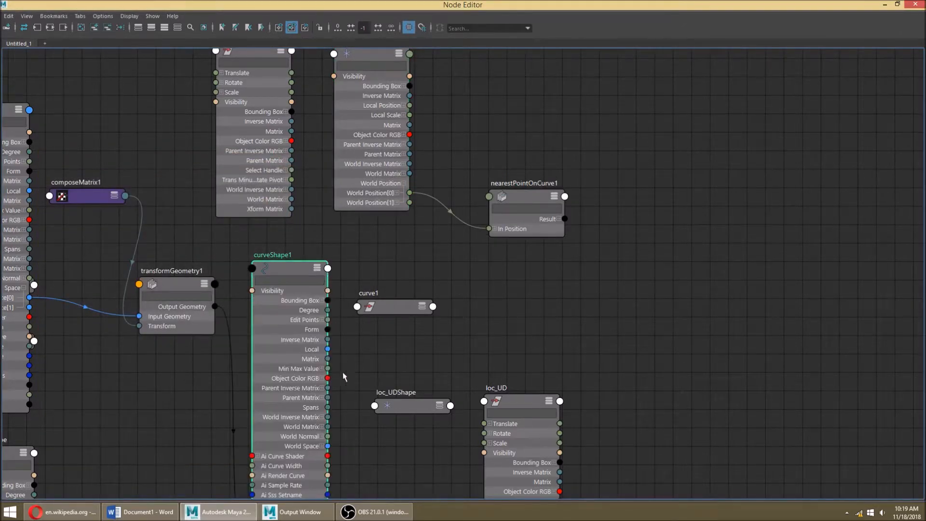
middle_click_drag(298, 309, 510, 225)
middle_click_drag(599, 224, 448, 224, "alt")
scroll(448, 223, "down", 2)
key("Tab")
type("a")
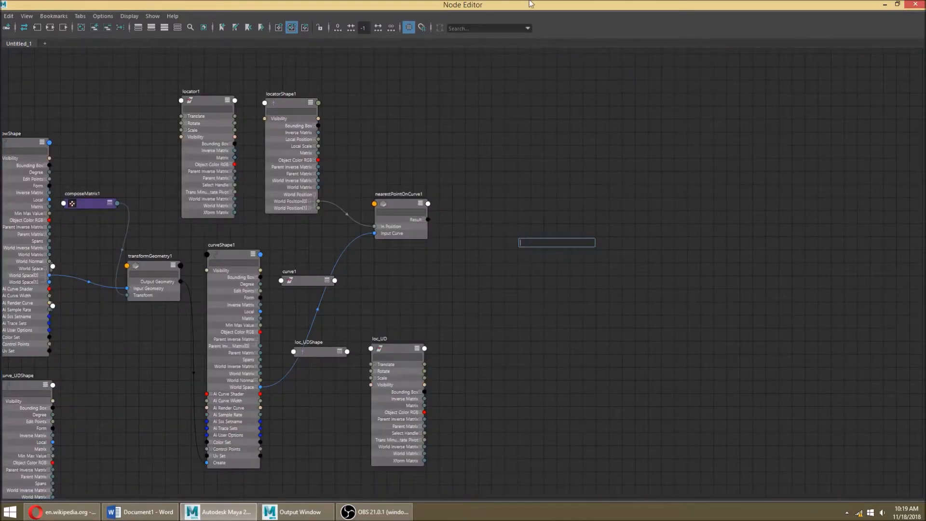
left_click(456, 283)
Reposition transformGeometry1, nearestPointOnCurve1 and browShape, and restore the Node Editor to a smaller window beside the viewports.
scroll(456, 284, "down", 1)
middle_click_drag(456, 284, 497, 236, "alt")
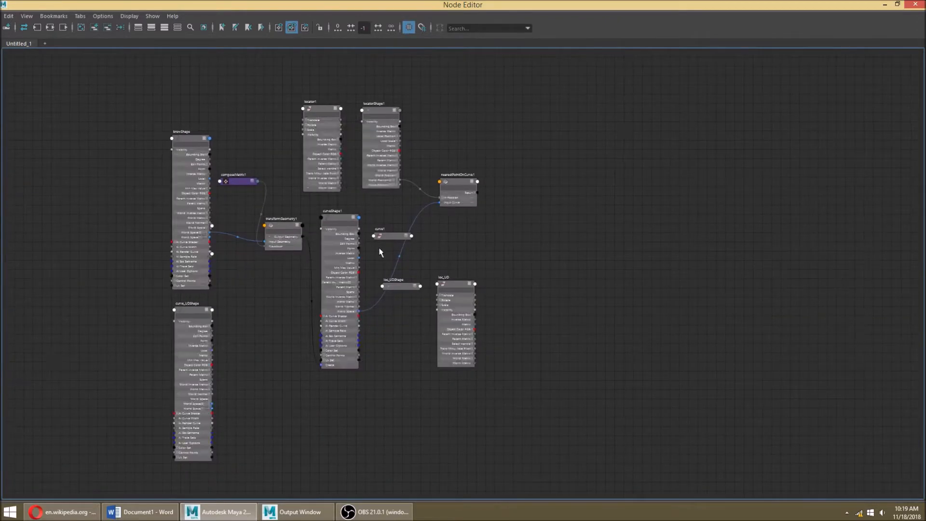
scroll(381, 248, "up", 1)
left_click_drag(251, 239, 226, 266)
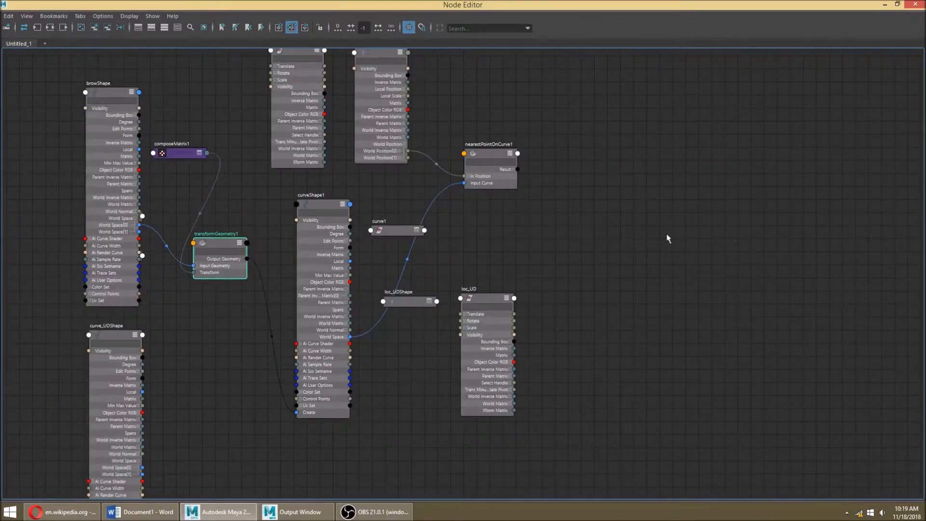
left_click_drag(500, 170, 496, 188)
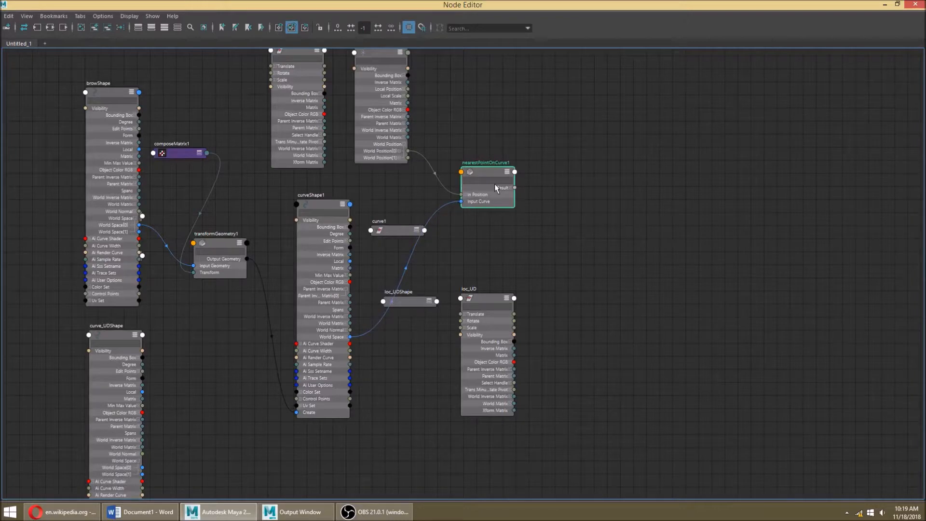
mouse_move(109, 145)
left_mouse_down()
mouse_move(115, 135)
mouse_move(74, 135)
mouse_move(106, 142)
mouse_move(114, 155)
left_mouse_up()
key("Tab")
left_click_drag(644, 2, 259, 27)
left_click_drag(603, 179, 598, 177, "alt")
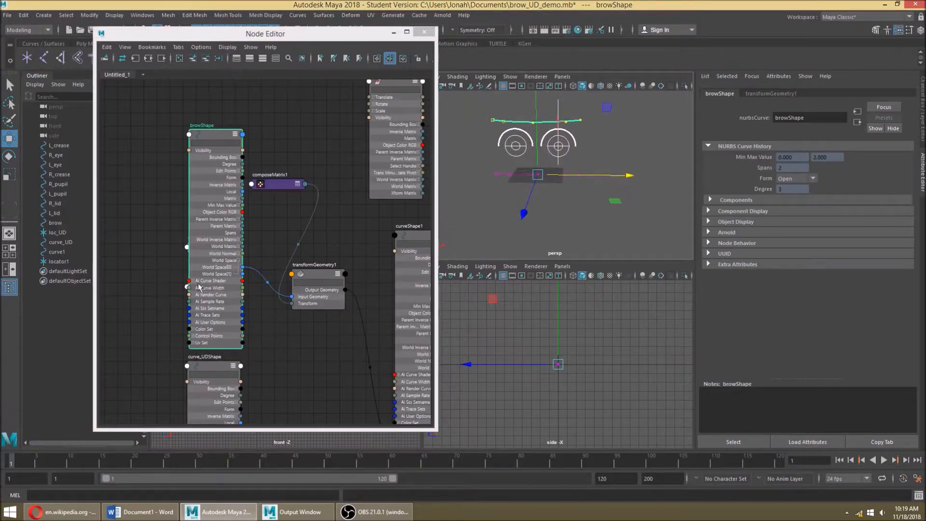
scroll(211, 284, "down", 4)
middle_click_drag(303, 252, 238, 219, "alt")
Create a pointOnCurveInfo node and place it beside nearestPointOnCurve1.
key("Tab")
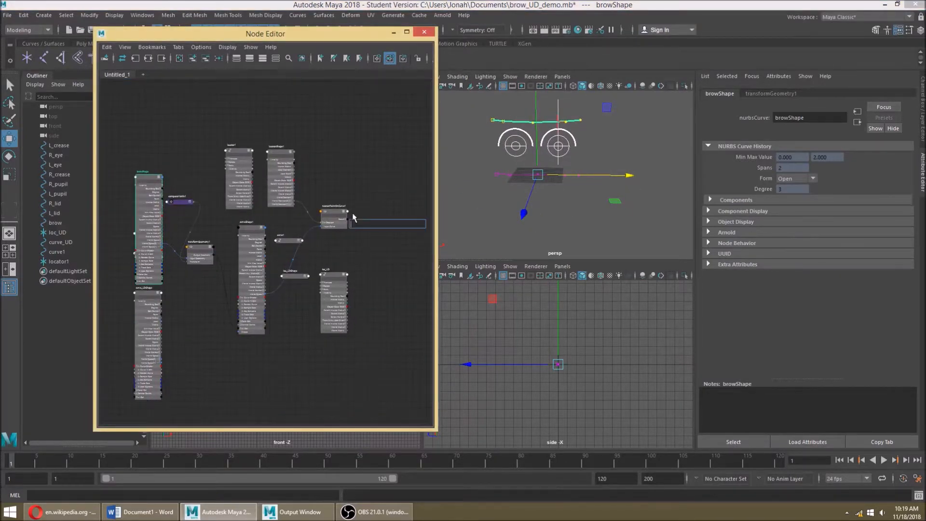
type("pointonCurv")
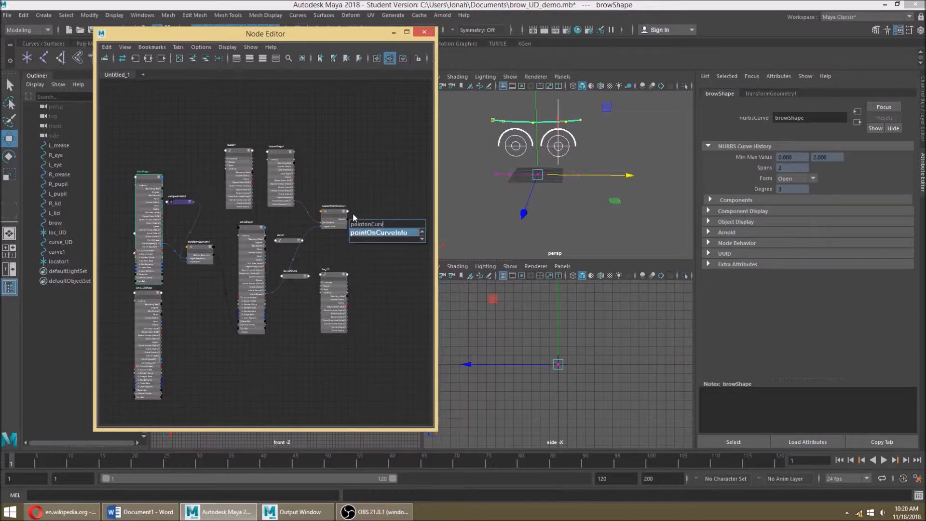
key("Return")
scroll(354, 213, "up", 2)
left_click_drag(363, 228, 375, 230)
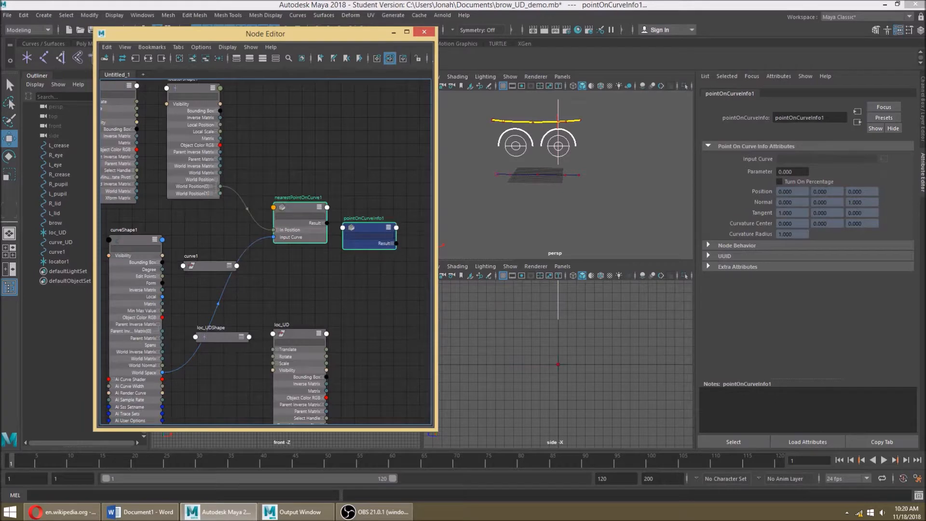
scroll(384, 228, "up", 3)
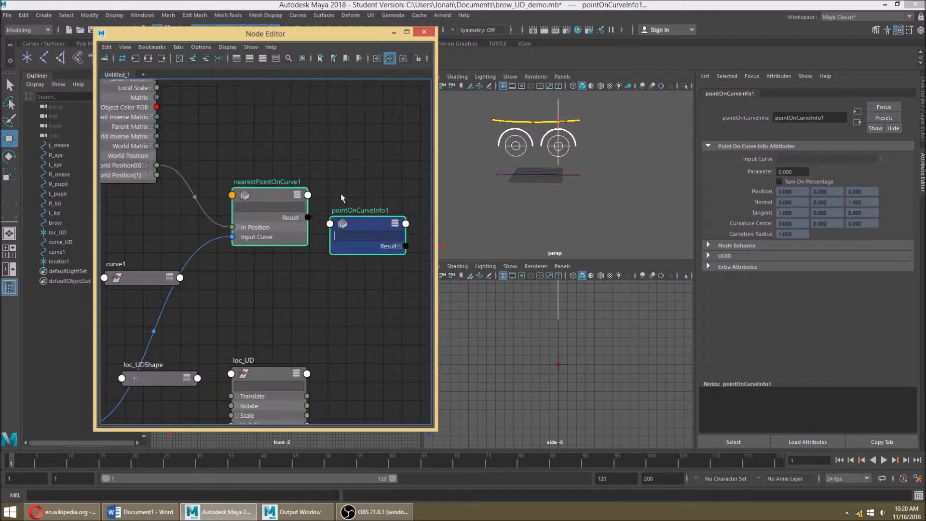
Connect nearestPointOnCurve1's result Parameter to pointOnCurveInfo1's parameter input.
left_click(303, 218)
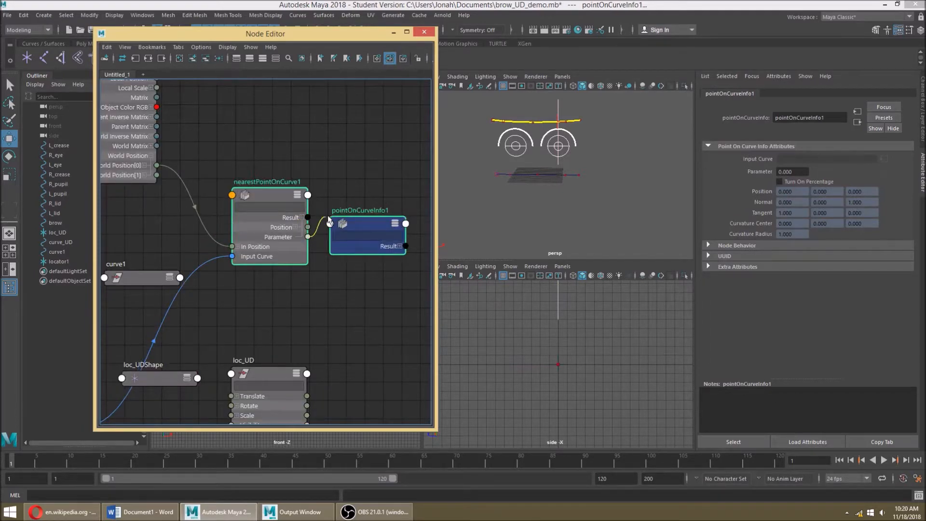
left_click_drag(329, 226, 330, 226)
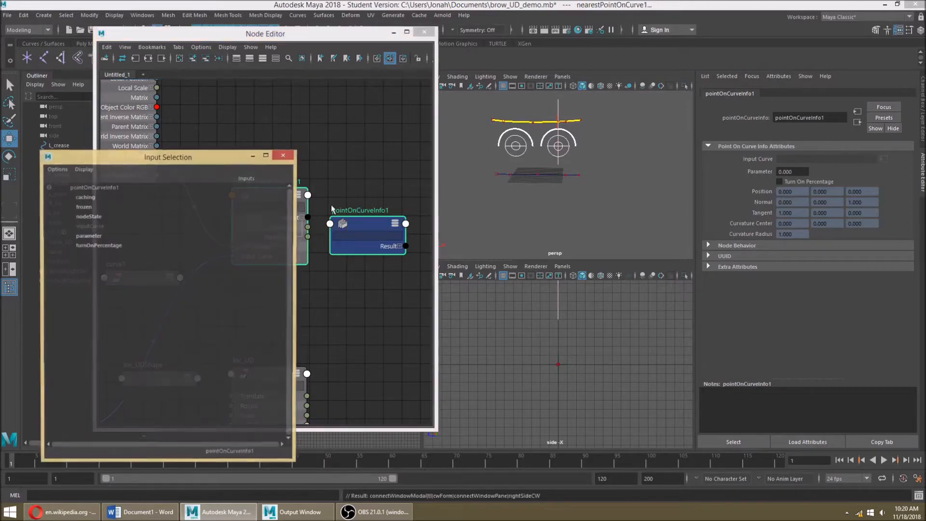
left_click(139, 236)
Connect browShape's World Space output to pointOnCurveInfo1's Input Curve.
scroll(384, 190, "down", 3)
scroll(321, 197, "down", 2)
middle_click_drag(302, 197, 225, 195, "alt")
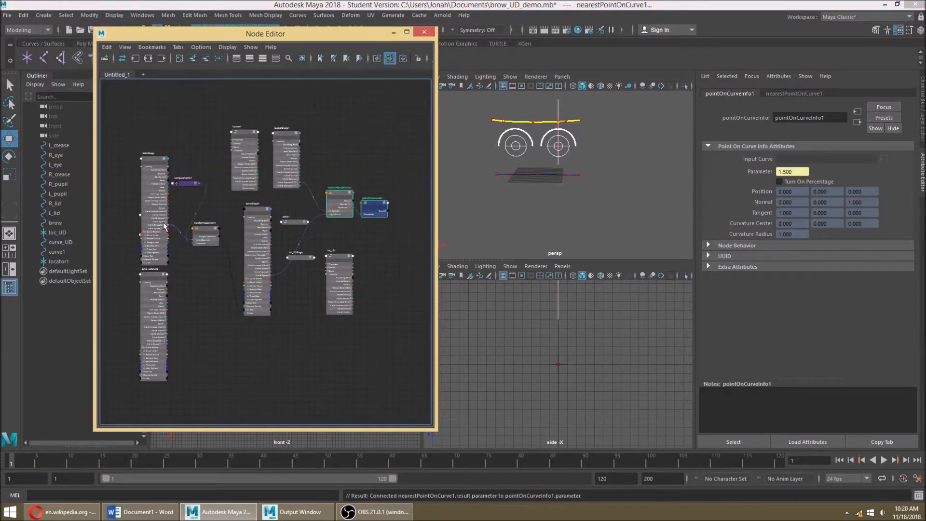
left_click(164, 226)
left_click(378, 218)
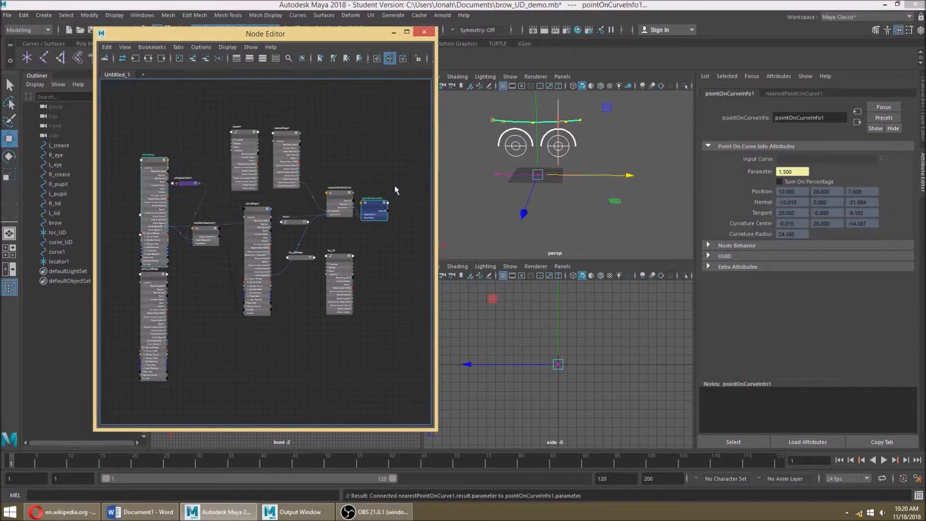
Move pointOnCurveInfo1 above nearestPointOnCurve1 and composeMatrix1 below its previous place to untangle the graph.
middle_click_drag(395, 188, 357, 186, "alt")
left_click_drag(339, 187, 328, 128)
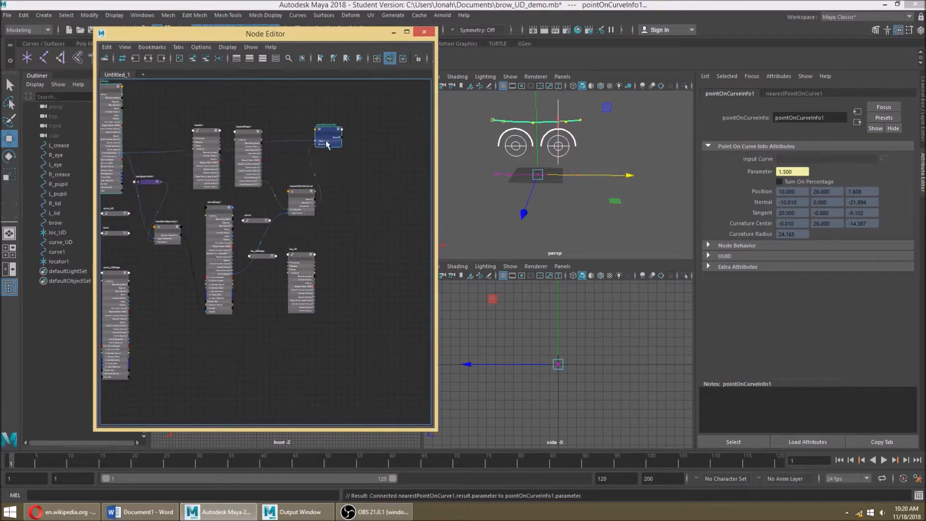
left_click_drag(149, 183, 129, 262)
middle_click_drag(361, 285, 377, 287, "alt")
scroll(547, 174, "up", 3)
scroll(246, 220, "up", 2)
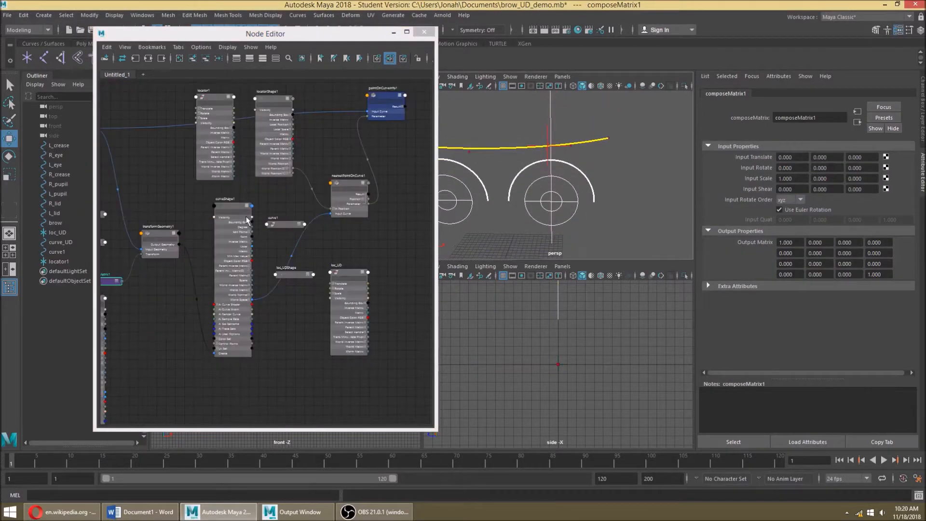
Select loc_UD and place its node beside pointOnCurveInfo1 in the Node Editor.
left_click(546, 132)
middle_click_drag(387, 260, 347, 280, "alt")
left_click_drag(312, 330, 416, 129)
middle_click_drag(373, 180, 299, 210, "alt")
scroll(308, 172, "up", 1)
scroll(309, 173, "down", 1)
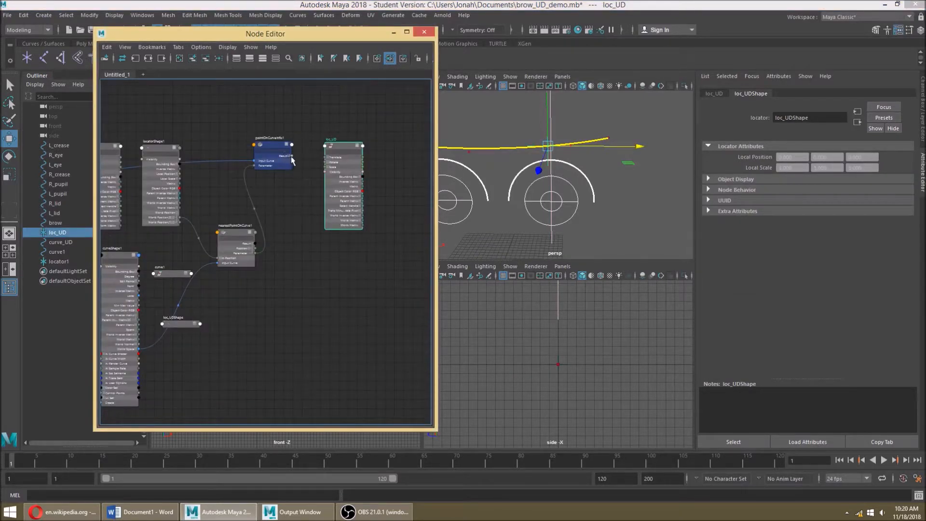
Expand pointOnCurveInfo1's attributes and connect its result Position to loc_UD's Translate.
left_click(292, 162)
key("3")
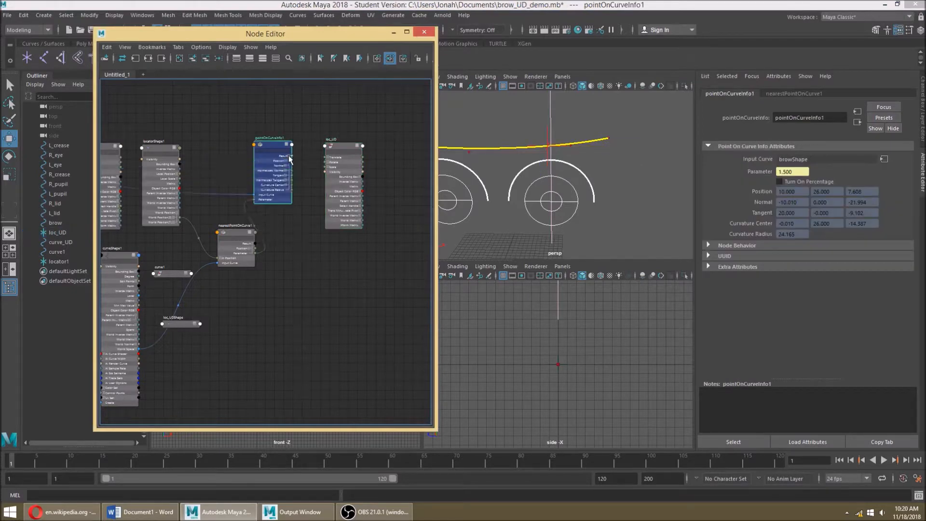
scroll(289, 159, "up", 2)
left_click_drag(324, 167, 341, 158)
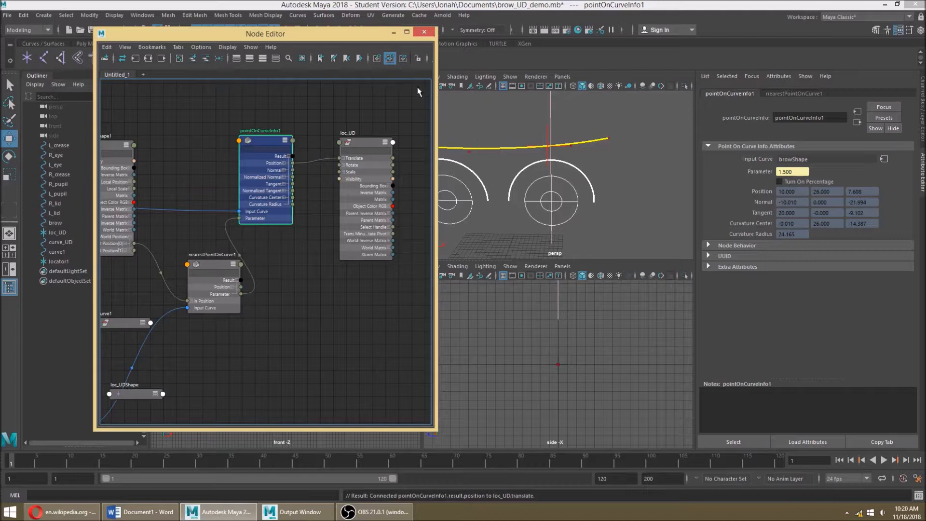
Enlarge the Node Editor and graph the input connections of loc_UD for a clean node layout.
left_click(406, 32)
key("f")
scroll(487, 159, "down", 3)
scroll(493, 218, "down", 2)
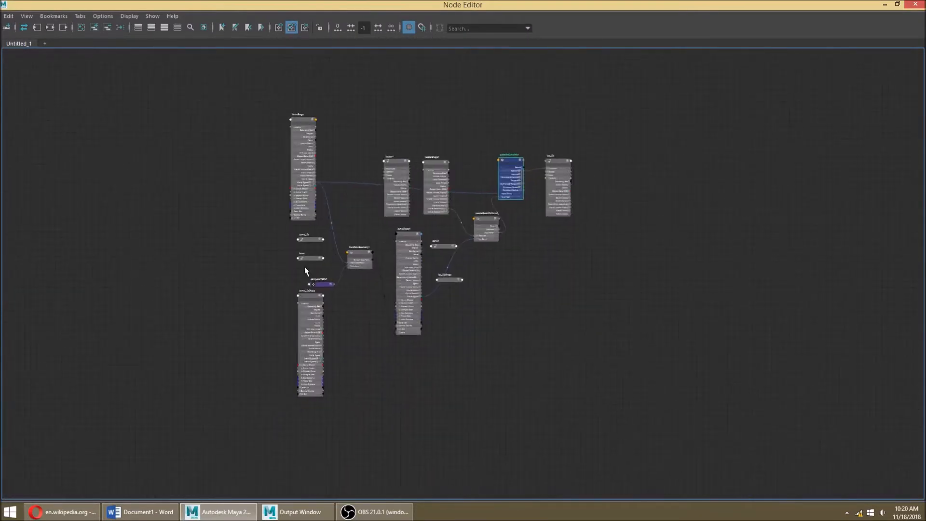
scroll(305, 280, "up", 4)
left_click_drag(311, 348, 230, 400)
middle_click_drag(622, 51, 489, 122, "alt")
left_click(677, 156)
left_click(81, 29)
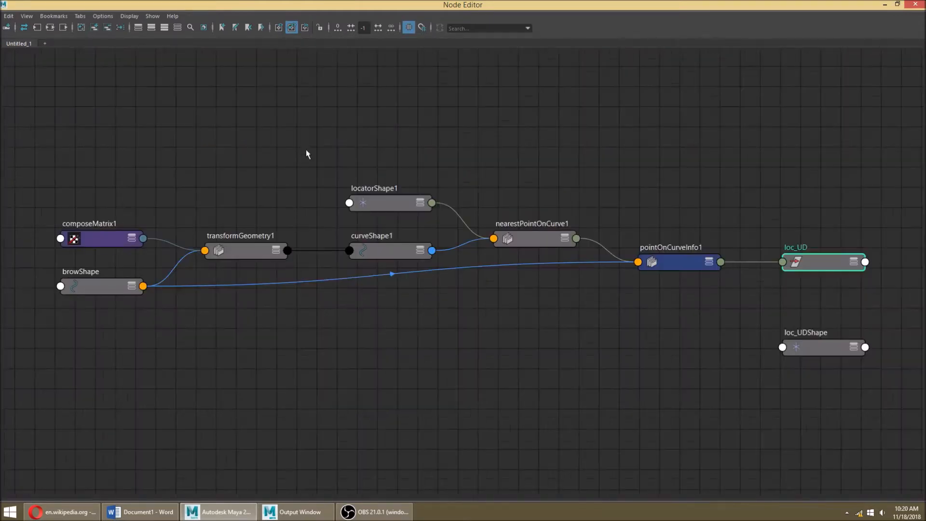
Rename the curveShape1 node as flat_curve.
left_click(342, 142)
mouse_move(148, 276)
middle_mouse_down("alt")
mouse_move(140, 239)
mouse_move(155, 242)
mouse_move(152, 258)
middle_mouse_up("alt")
left_click(101, 269)
left_click_drag(174, 229, 307, 361)
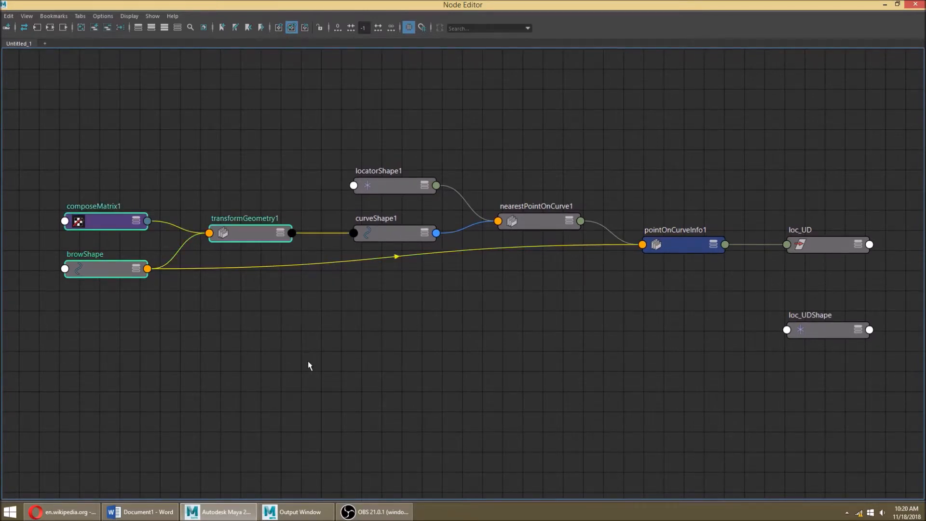
left_click(402, 240)
double_click(388, 218)
type("r")
type("lat_curve")
key("Return")
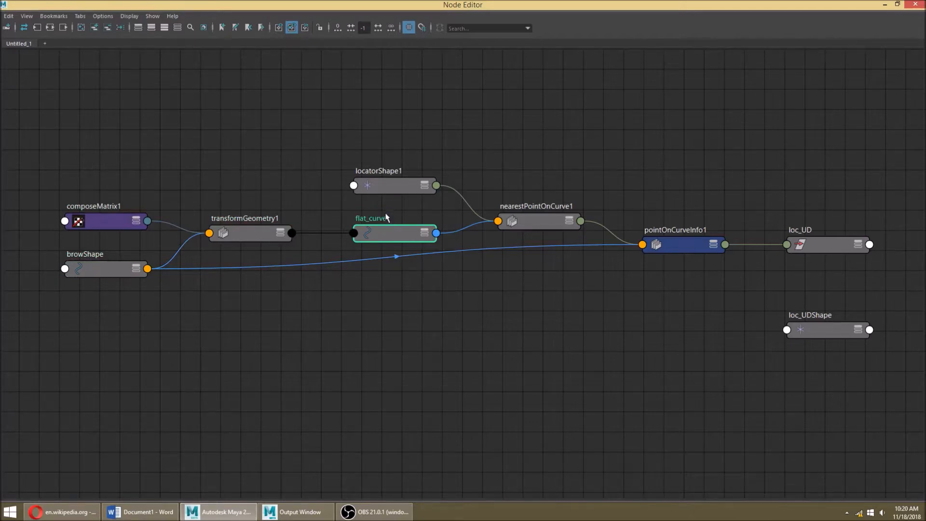
Move locatorShape1, nearestPointOnCurve1 and flat_curve slightly higher in the node graph.
left_click(536, 193)
middle_click_drag(538, 195, 436, 184, "alt")
mouse_move(293, 176)
left_mouse_down()
mouse_move(310, 138)
mouse_move(291, 138)
mouse_move(320, 173)
mouse_move(298, 173)
left_mouse_up()
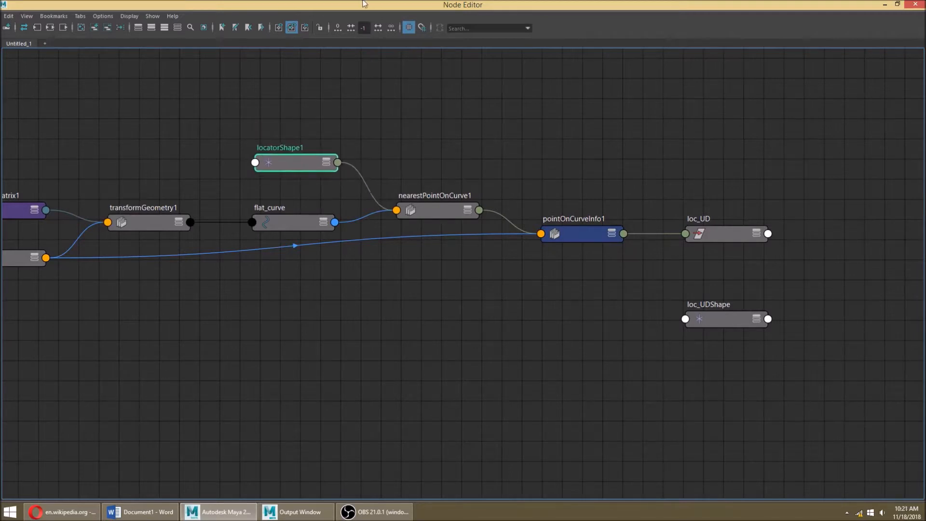
middle_click_drag(400, 246, 315, 202, "alt")
left_click_drag(325, 203, 327, 185)
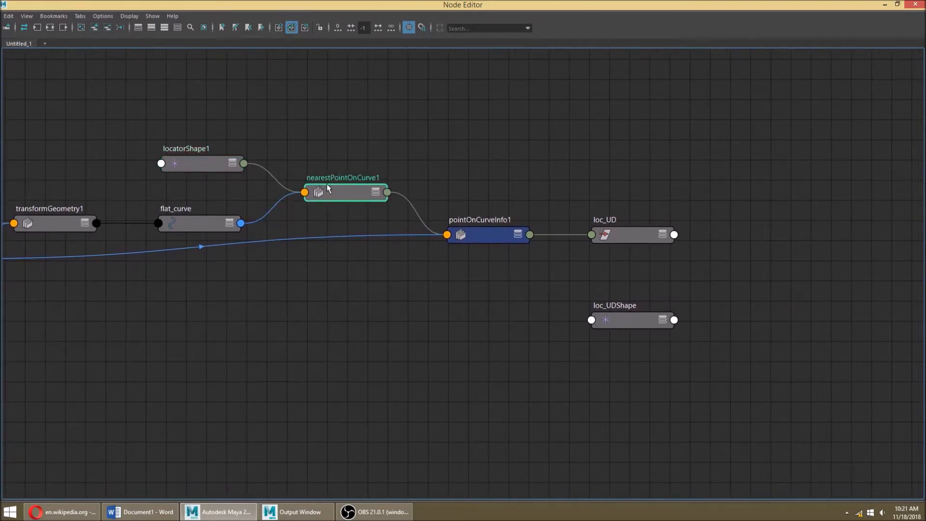
left_click_drag(202, 215, 207, 197)
Move nearestPointOnCurve1 closer to its inputs and browShape lower to separate the node graph's two branches.
middle_click_drag(486, 223, 401, 230, "alt")
scroll(396, 203, "down", 2)
mouse_move(298, 200)
left_mouse_down()
mouse_move(302, 185)
mouse_move(286, 193)
left_mouse_up()
middle_click_drag(342, 190, 368, 179, "alt")
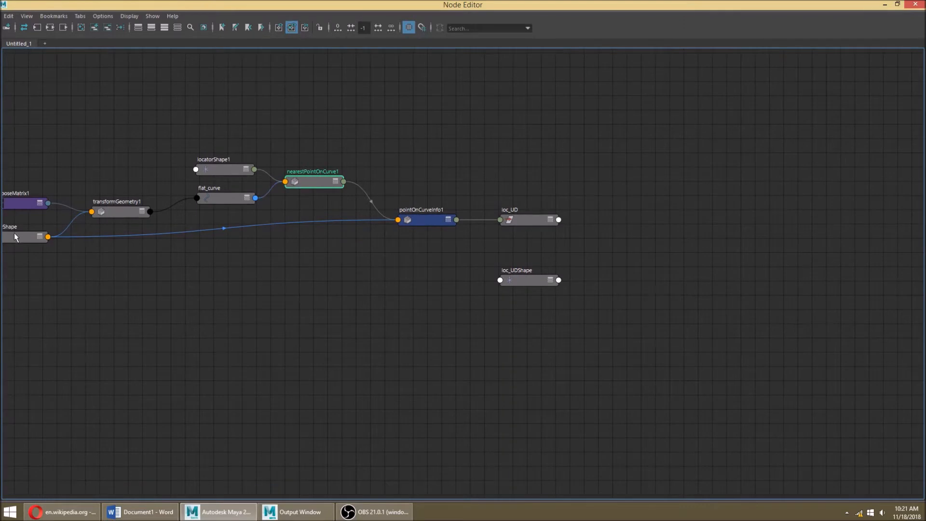
left_click_drag(14, 237, 20, 265)
middle_click_drag(20, 265, 35, 266, "alt")
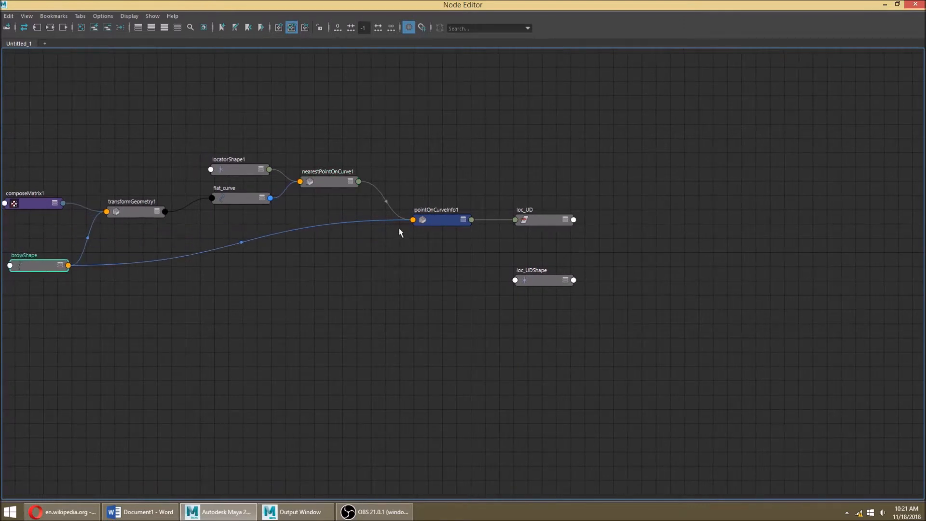
left_click_drag(542, 221, 541, 221)
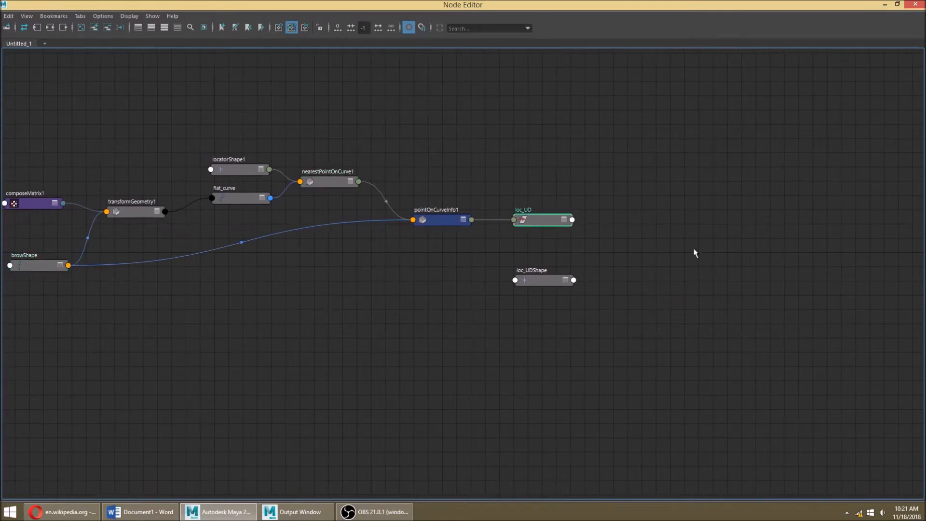
Minimize the Node Editor, enlarge the front view and switch the brow curve to component editing.
left_click(885, 4)
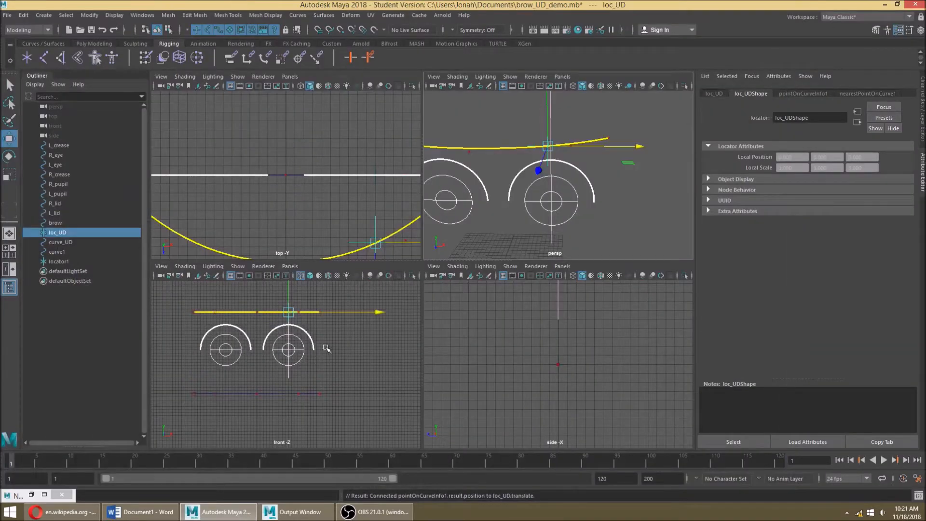
key("space")
left_click(496, 228)
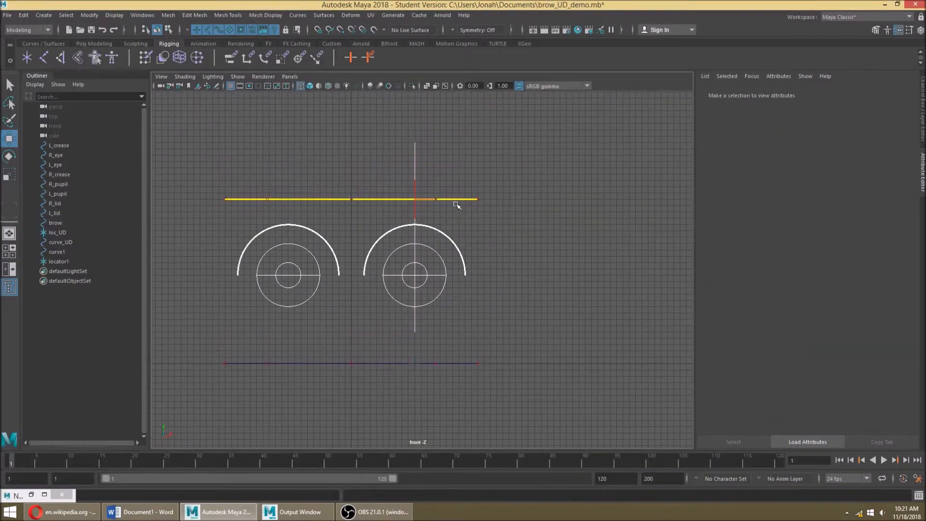
left_click_drag(456, 205, 425, 180)
right_click(460, 178)
left_click(437, 175)
key("w")
key("F8")
Try displacing individual control vertices of the brow curve in the front view, undoing the moves.
left_click_drag(443, 202, 350, 228)
left_click_drag(388, 264, 293, 256)
left_click_drag(359, 216, 358, 63)
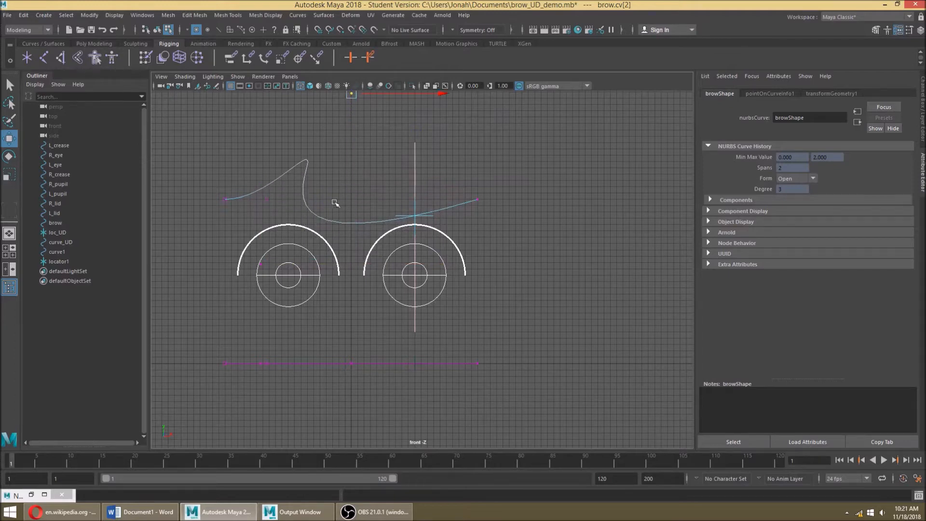
key("ctrl+z")
key("ctrl+z")
key("ctrl+z")
key("ctrl+z")
left_click_drag(468, 188, 455, 264)
key("ctrl+z")
key("ctrl+z")
key("ctrl+z")
key("ctrl+z")
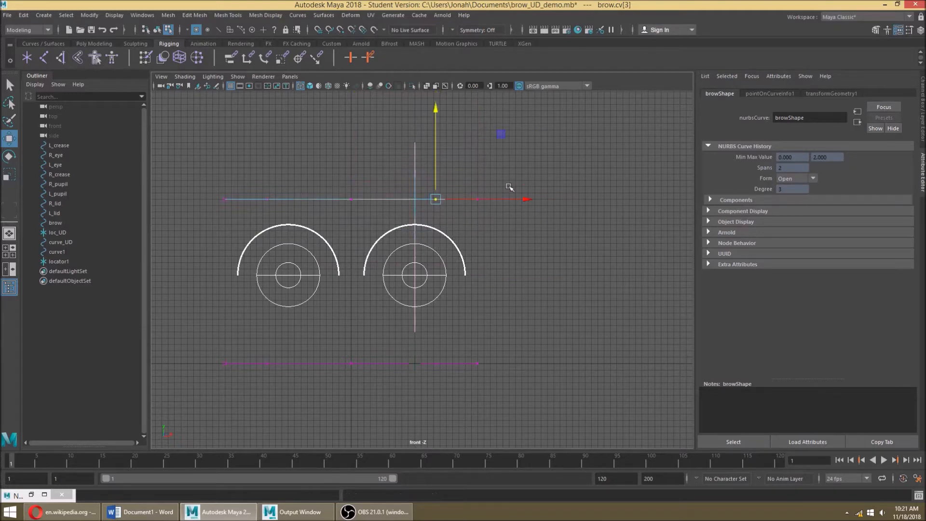
Try pulling the brow's control vertex 3 forward in the enlarged perspective view.
left_click(511, 186)
key("space")
key("space")
left_click_drag(346, 146, 379, 176)
left_click_drag(380, 176, 319, 67, "alt")
left_click_drag(313, 238, 271, 217, "alt")
left_click_drag(233, 114, 79, 172)
scroll(368, 183, "down", 3)
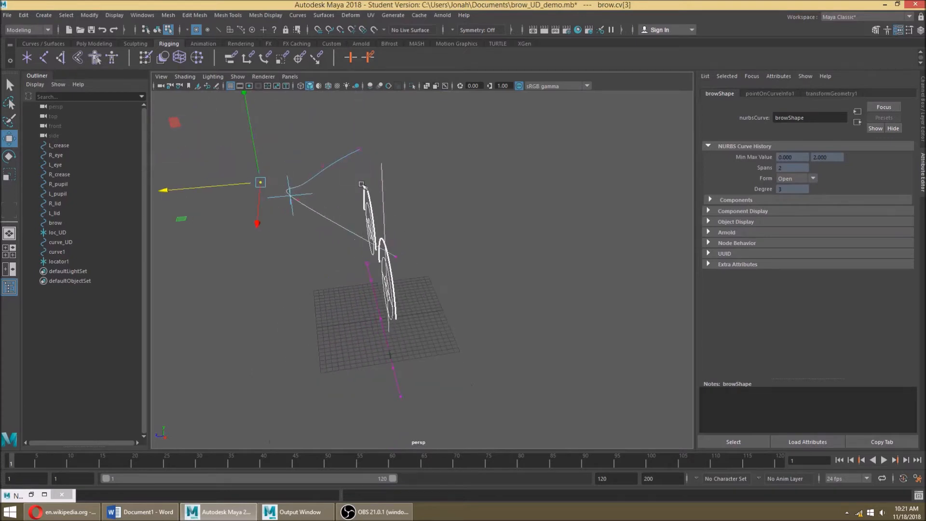
left_click_drag(216, 189, 272, 217, "alt")
Try one more move of control vertex 3 in the perspective view, and undo its trial moves.
left_click_drag(307, 191, 476, 215)
key("ctrl+z")
key("ctrl+z")
key("ctrl+z")
key("shift+z")
key("space")
key("space")
key("ctrl+z")
key("ctrl+z")
Try moving the brow's control vertices 3 and 4 about 6 units up and 11.9 units inward in the front view.
left_click_drag(531, 223, 420, 151)
middle_click_drag(469, 142, 477, 222, "alt")
left_click_drag(468, 214, 468, 173)
middle_click_drag(512, 225, 516, 151, "alt")
left_click_drag(517, 152, 435, 146)
left_click(443, 143)
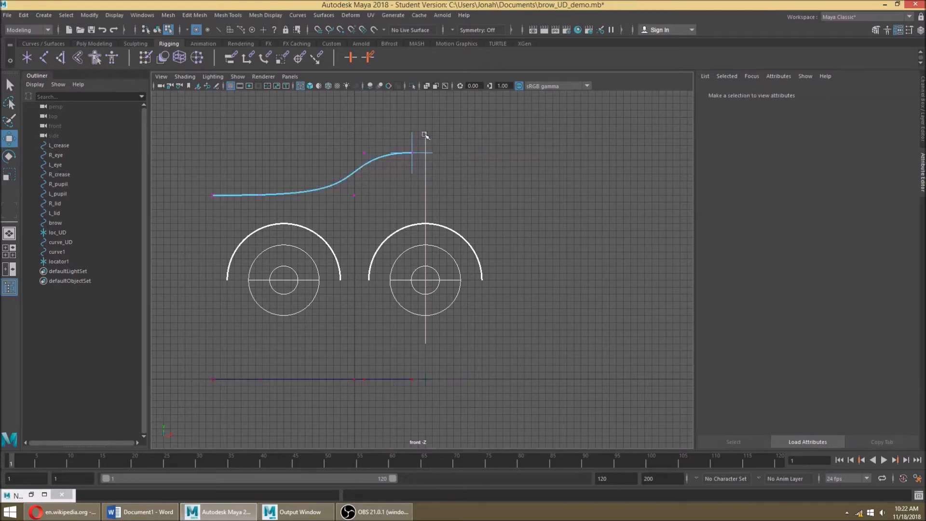
scroll(427, 156, "up", 5)
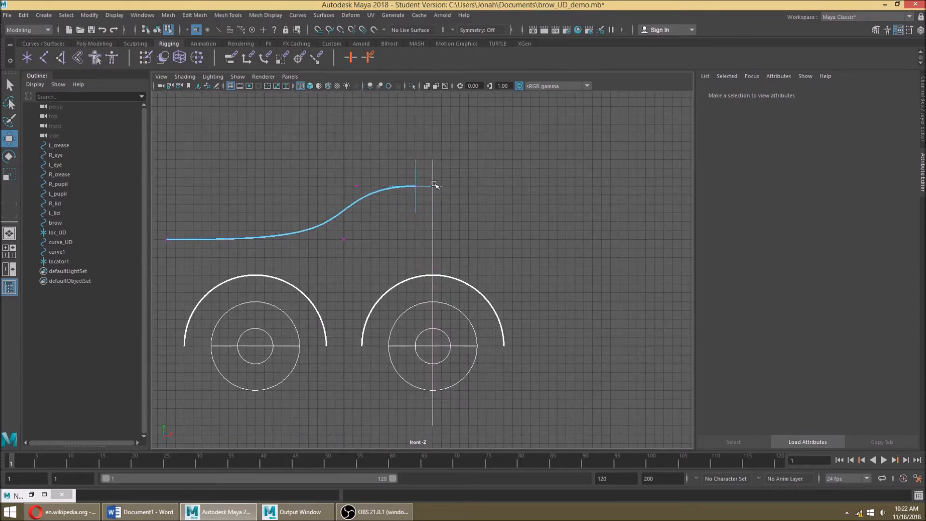
middle_click_drag(425, 230, 491, 116, "alt")
middle_click_drag(467, 246, 428, 346, "alt")
scroll(464, 102, "up", 1)
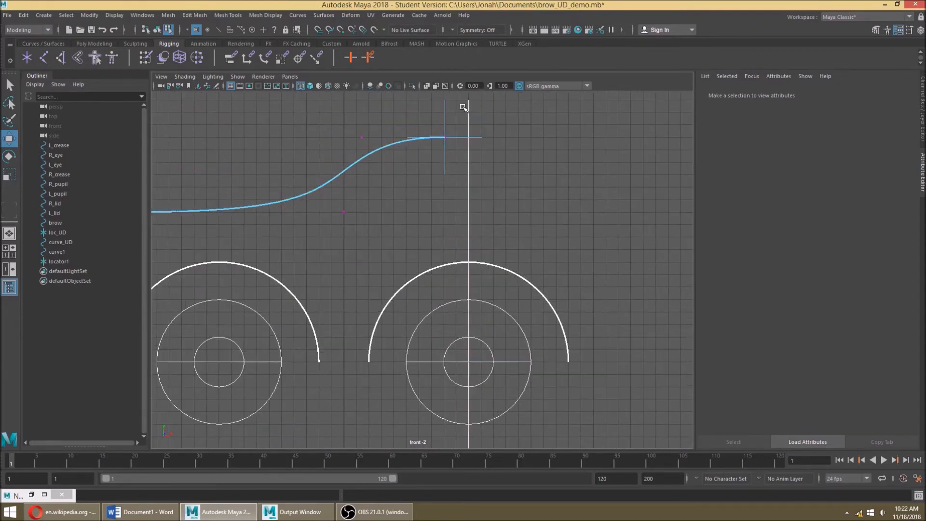
middle_click_drag(460, 106, 433, 135, "alt")
Inspect the deformed brow in the perspective view and undo the moves of control vertices 3 and 4.
key("space")
key("space")
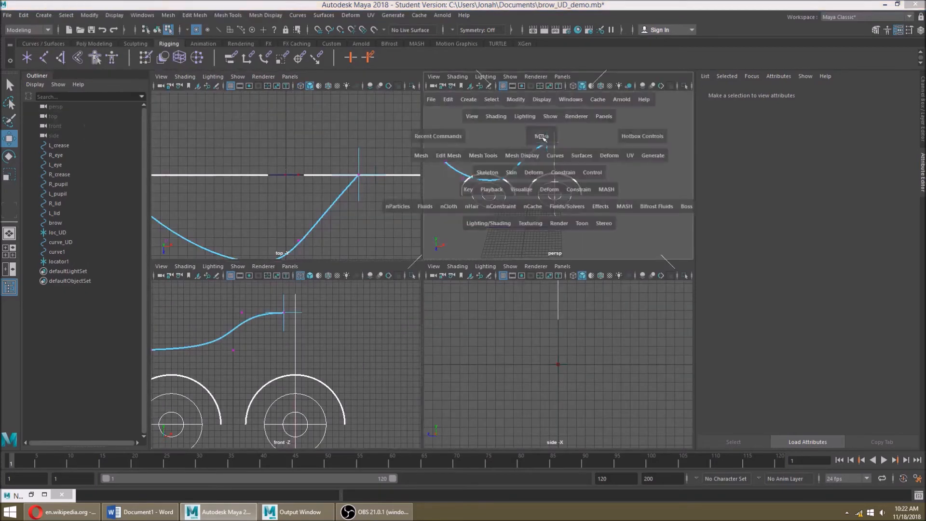
left_click_drag(400, 163, 391, 192, "alt")
left_click_drag(362, 215, 456, 208)
key("ctrl+z")
key("ctrl+z")
key("ctrl+z")
key("ctrl+z")
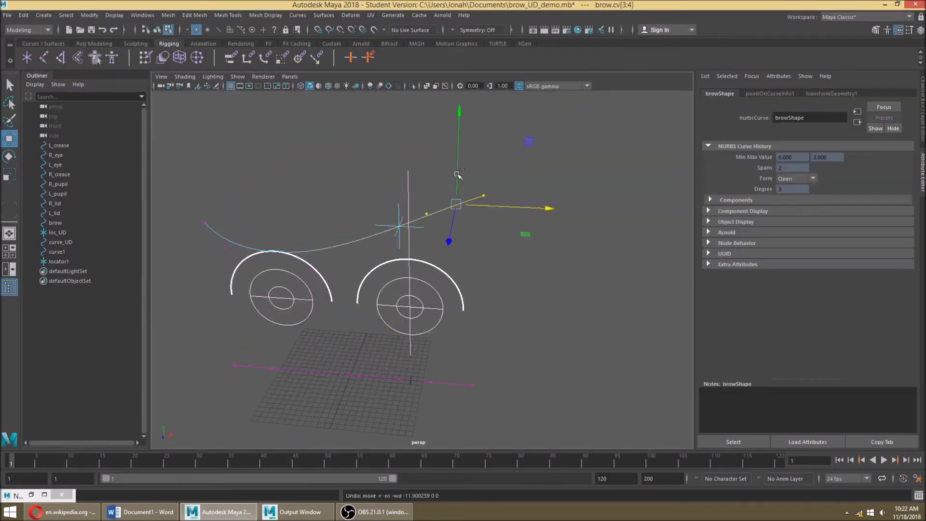
Try sliding the brow's two outer control vertices inward and raising them in the front view, undoing both moves.
key("space")
key("space")
key("space")
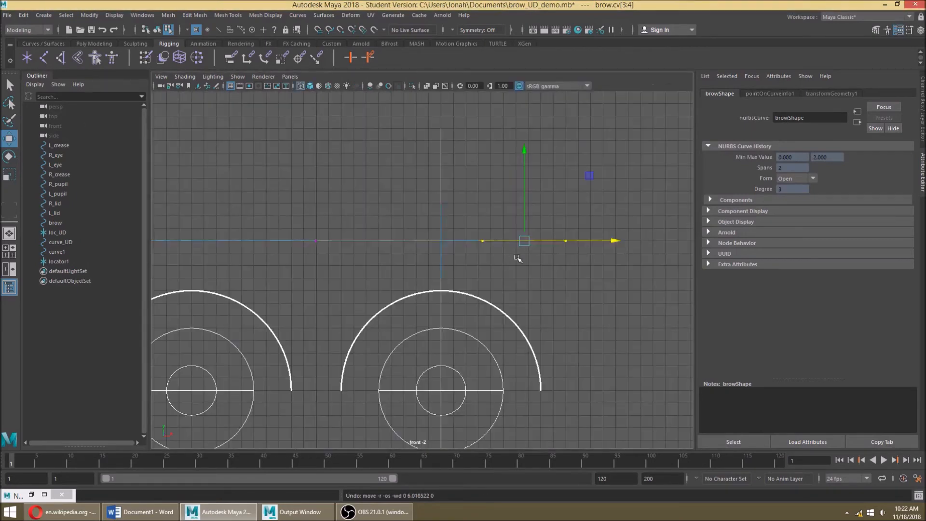
left_click_drag(561, 241, 415, 238)
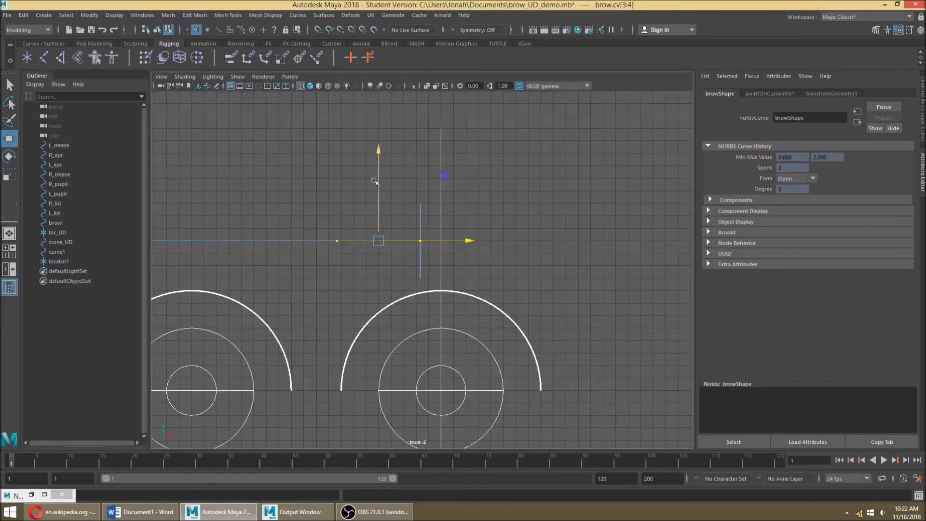
key("ctrl+z")
left_click_drag(378, 149, 375, 87)
key("ctrl+z")
left_click(463, 169)
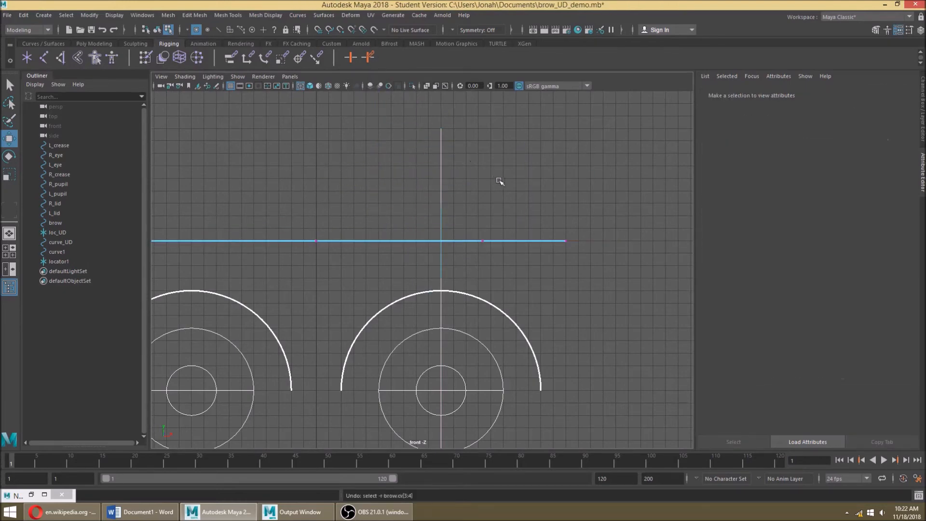
Try raising the brow's control vertex 3 in the front view, and compare the undeformed brow in the perspective view.
left_click_drag(499, 262, 485, 109)
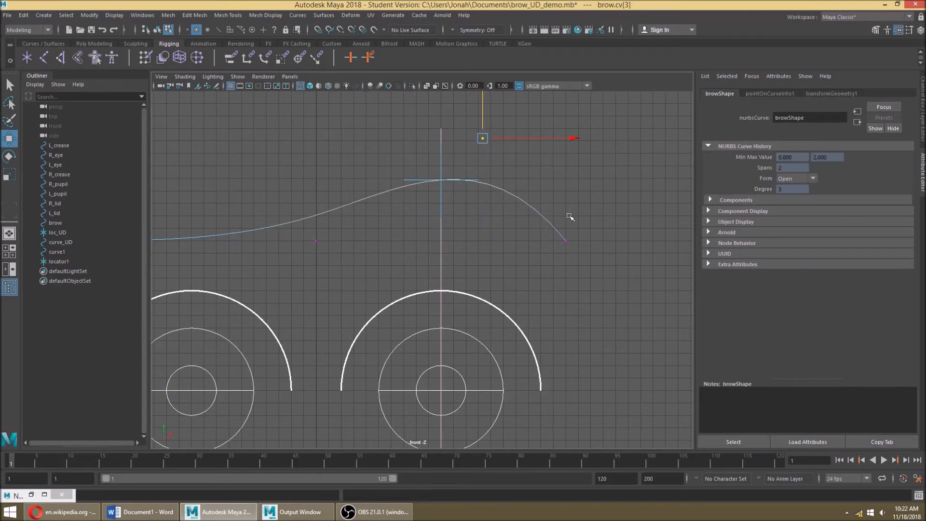
key("space")
key("space")
left_click_drag(569, 138, 486, 207, "alt")
left_click(475, 179)
right_click(478, 203)
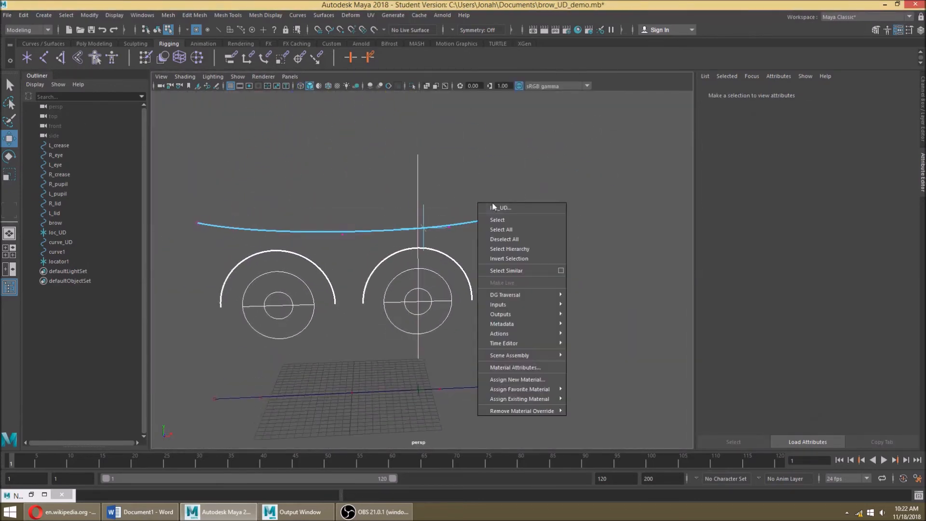
key("space")
key("space")
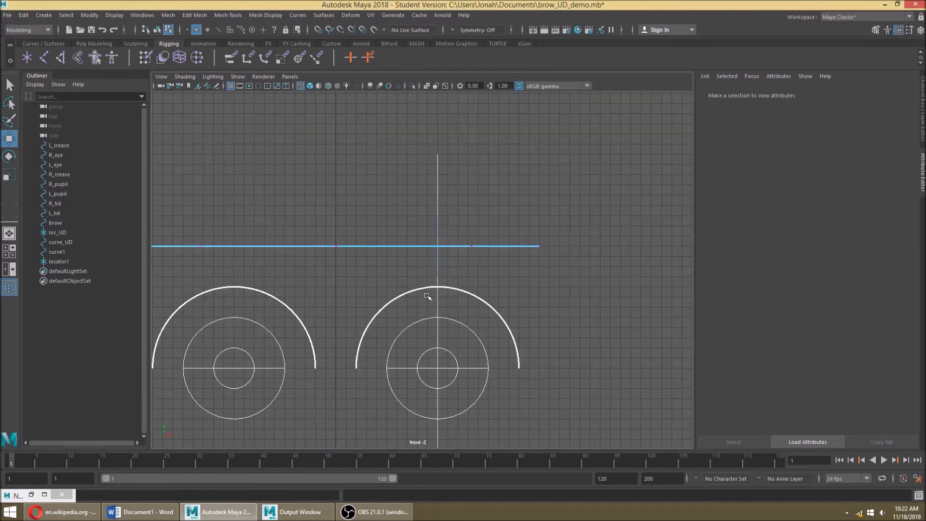
Raise control vertex 3 above the eye once more as a trial and undo the move.
left_click_drag(454, 227, 490, 111)
left_click(444, 206)
middle_click_drag(444, 205, 467, 194, "alt")
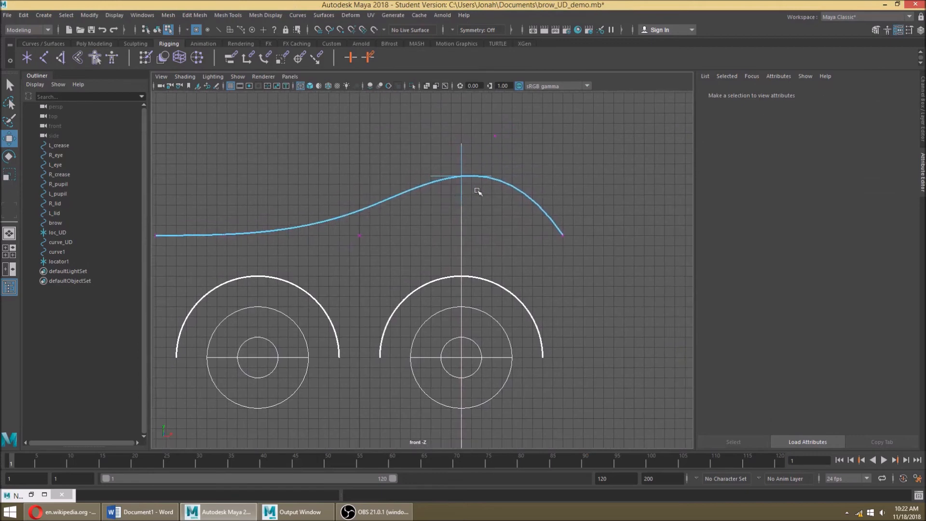
key("ctrl+z")
key("ctrl+z")
Try lowering the brow's middle control vertex, undo the move and clear the selection.
middle_click_drag(528, 196, 558, 153, "alt")
left_click(559, 153)
left_click_drag(406, 174, 404, 262)
key("ctrl+z")
middle_click_drag(582, 180, 497, 159, "alt")
scroll(528, 179, "down", 1)
middle_click_drag(537, 189, 575, 206, "alt")
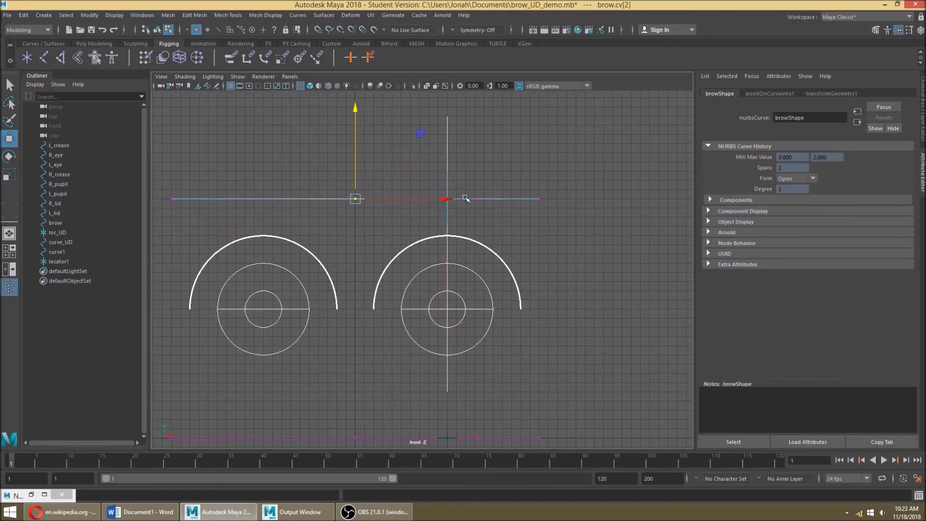
left_click(461, 191)
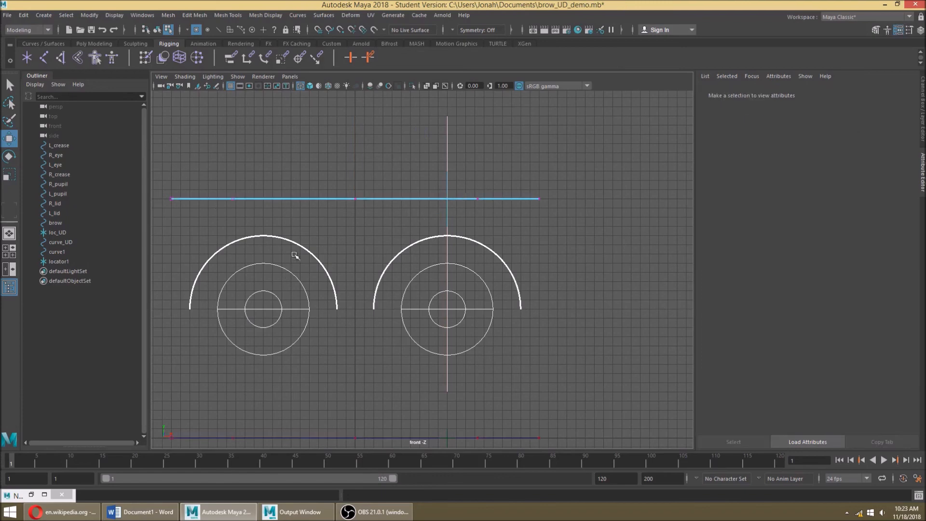
middle_click_drag(405, 269, 417, 226, "alt")
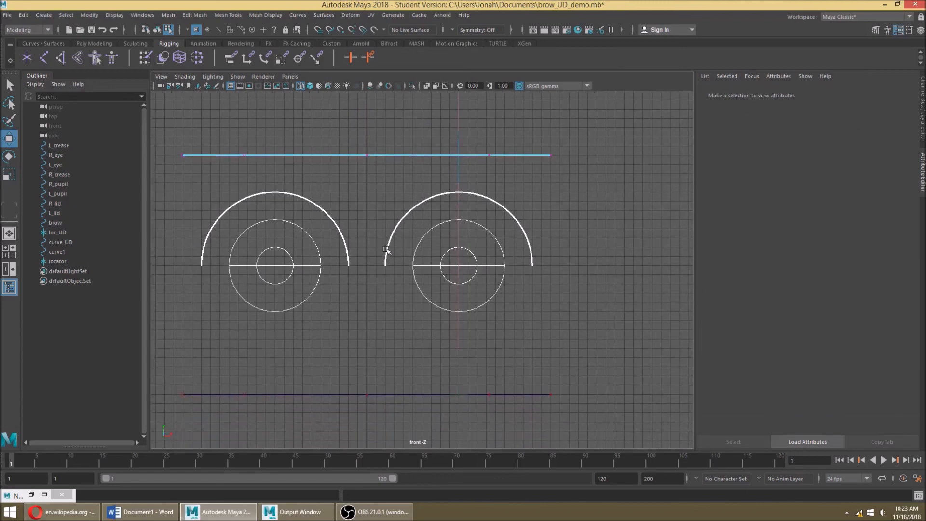